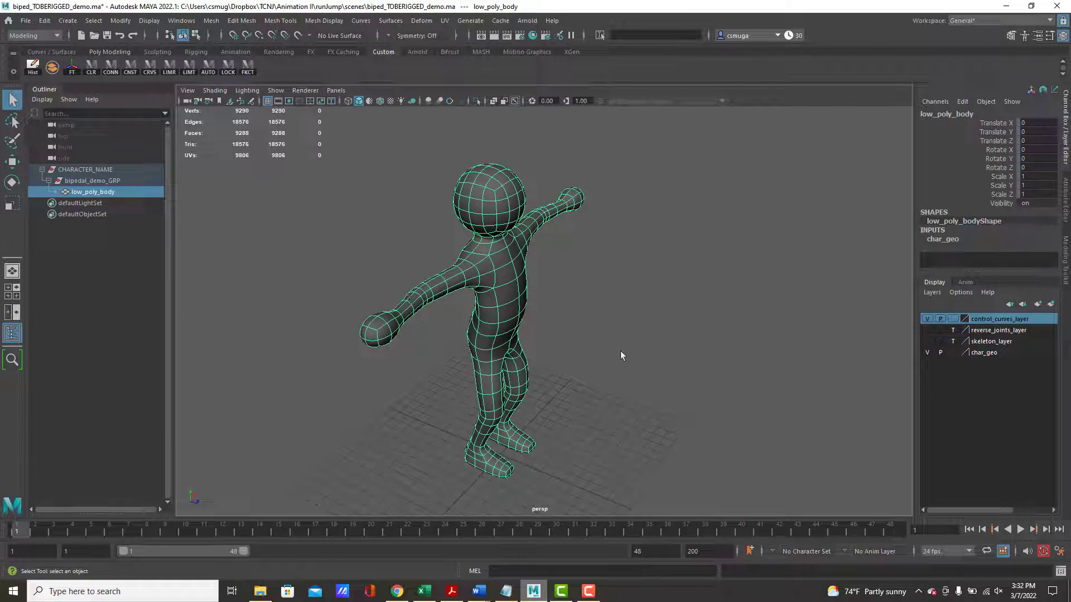
Examine the low-poly character mesh from the front, back and sides, including the head and shoulder topology
{"action": "left_click_drag", "start_coordinate": [620, 351], "coordinate": [517, 342], "text": "alt"}
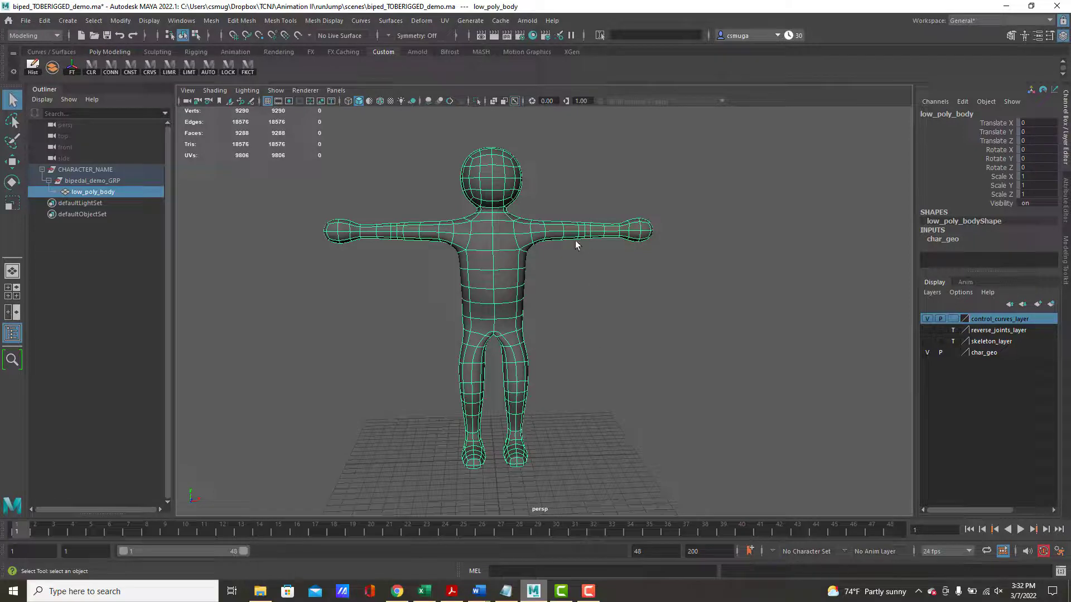
{"action": "left_click_drag", "start_coordinate": [574, 239], "coordinate": [577, 306], "text": "alt"}
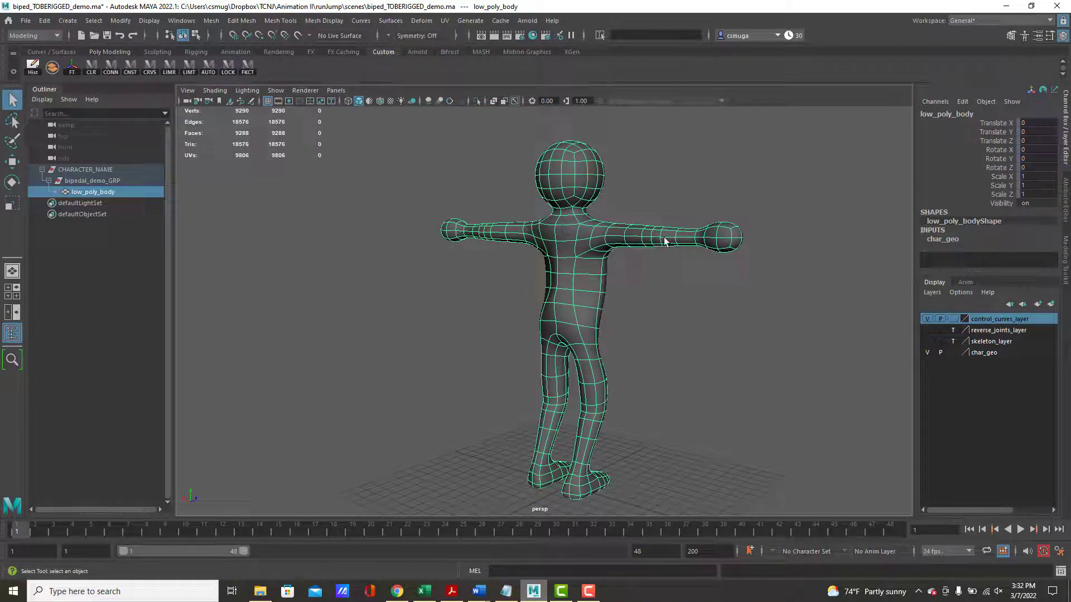
{"action": "left_click_drag", "start_coordinate": [697, 277], "coordinate": [467, 264], "text": "alt"}
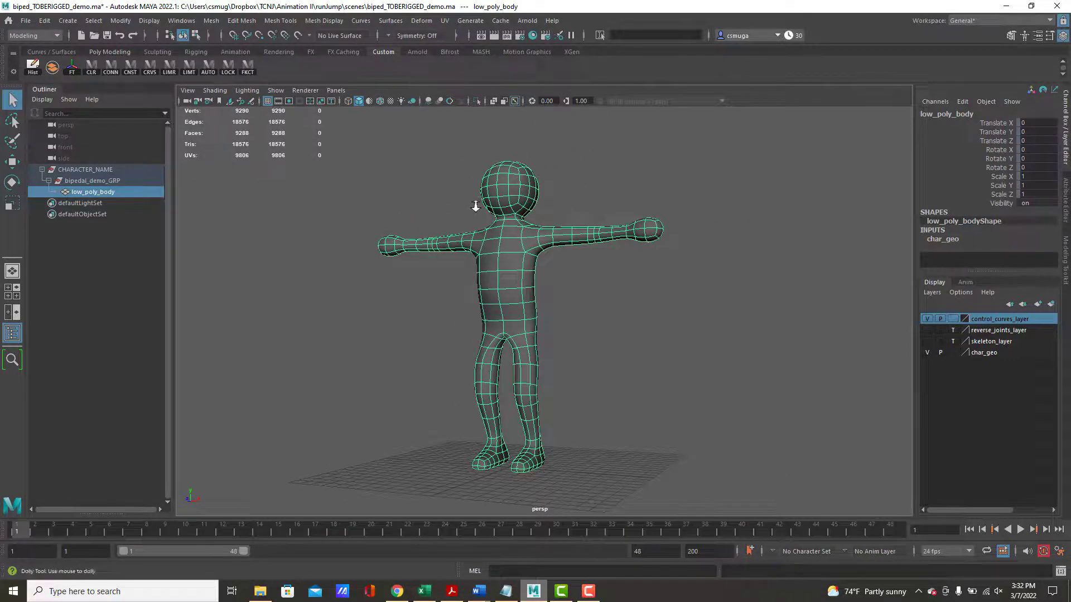
{"action": "right_click_drag", "start_coordinate": [476, 206], "coordinate": [636, 208], "text": "alt"}
{"action": "middle_click_drag", "start_coordinate": [585, 182], "coordinate": [624, 321], "text": "alt"}
{"action": "right_click_drag", "start_coordinate": [475, 263], "coordinate": [659, 287], "text": "alt"}
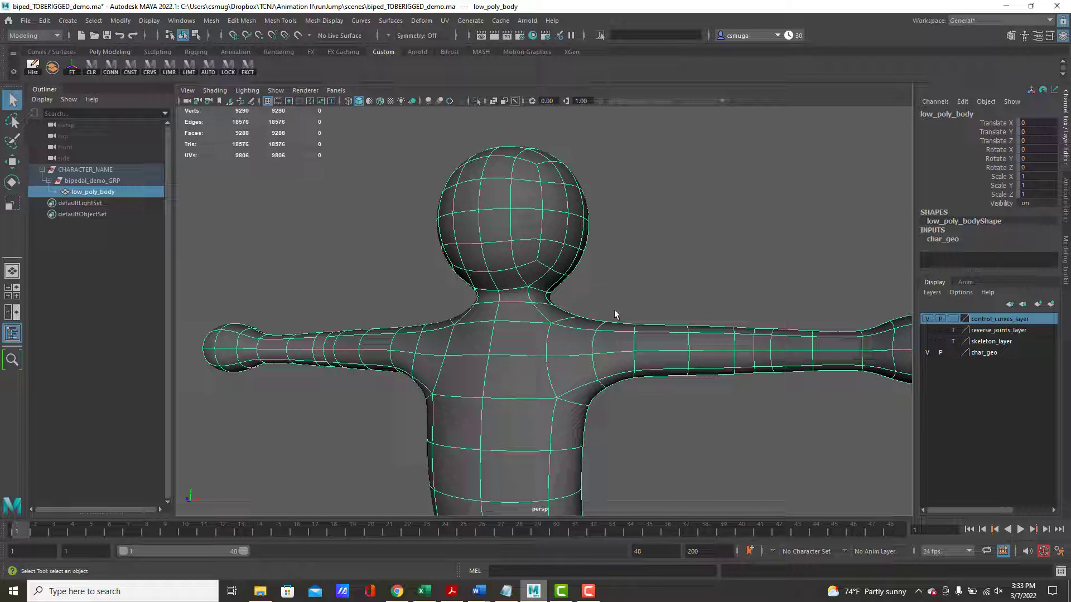
{"action": "right_click_drag", "start_coordinate": [630, 296], "coordinate": [475, 303], "text": "alt"}
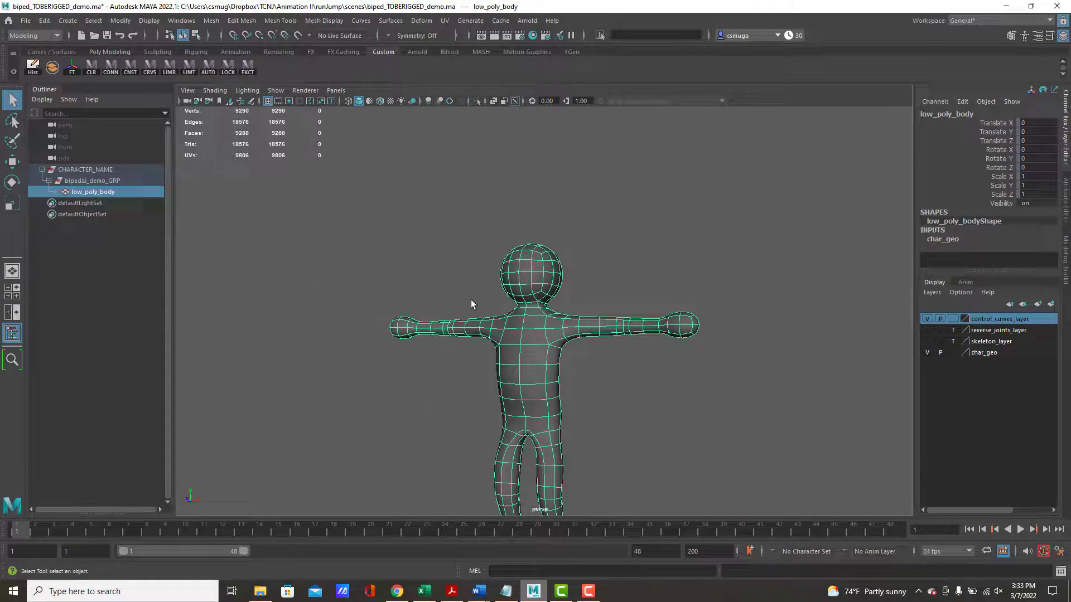
{"action": "left_click_drag", "start_coordinate": [471, 304], "coordinate": [524, 236], "text": "alt"}
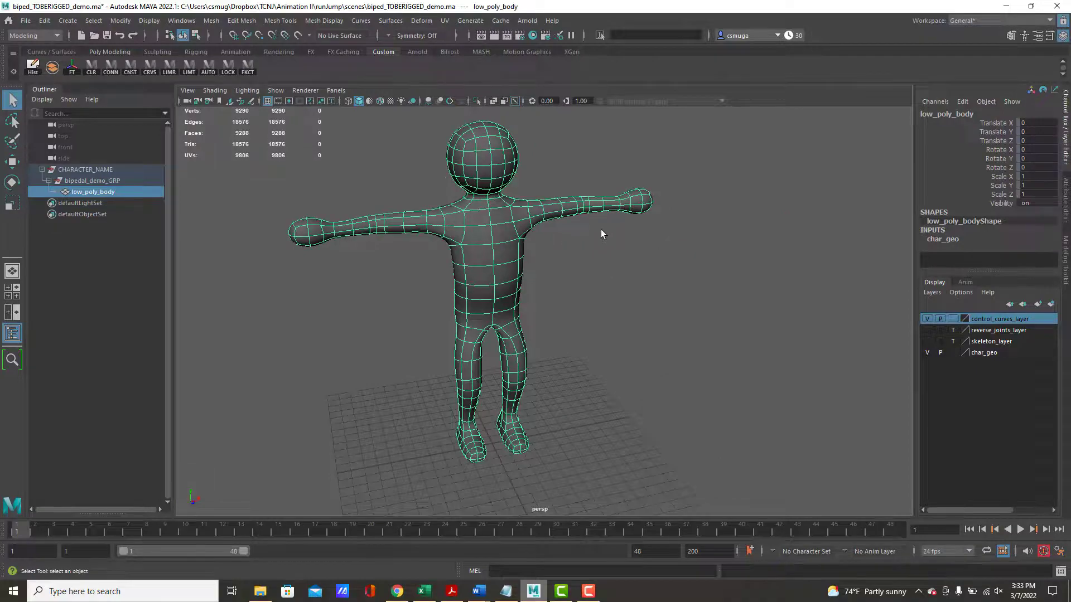
Select the three edge loops around the elbow of the character's left arm
{"action": "left_click_drag", "start_coordinate": [601, 229], "coordinate": [545, 277], "text": "alt"}
{"action": "right_click_drag", "start_coordinate": [491, 262], "coordinate": [670, 315], "text": "alt"}
{"action": "middle_click_drag", "start_coordinate": [577, 256], "coordinate": [420, 366], "text": "alt"}
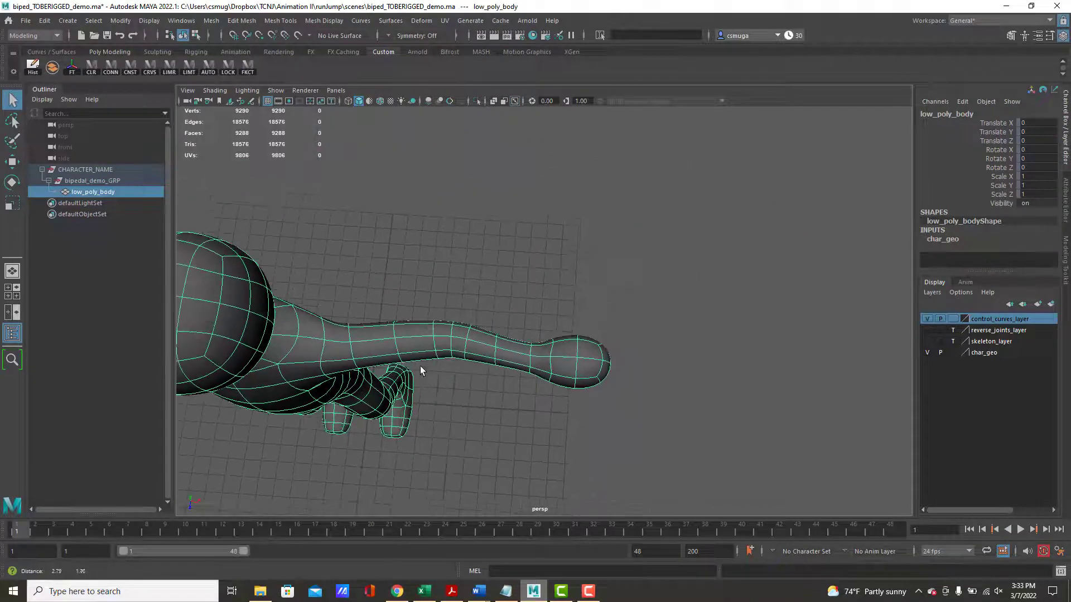
{"action": "left_click_drag", "start_coordinate": [422, 368], "coordinate": [384, 277], "text": "alt"}
{"action": "right_click_drag", "start_coordinate": [383, 277], "coordinate": [560, 312], "text": "alt"}
{"action": "middle_click_drag", "start_coordinate": [469, 287], "coordinate": [592, 385], "text": "alt"}
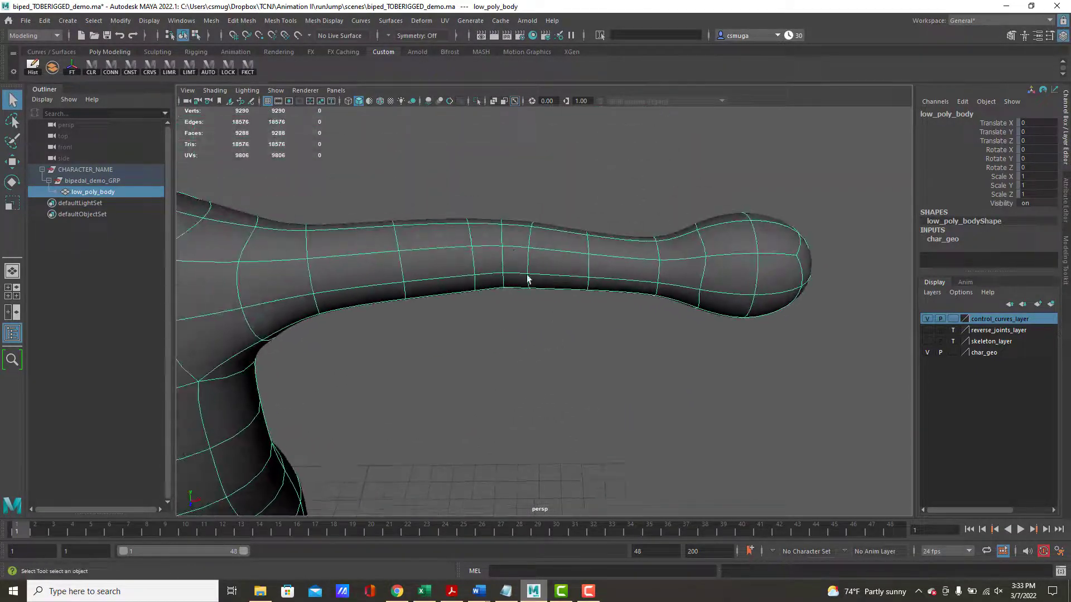
{"action": "right_click_drag", "start_coordinate": [501, 235], "coordinate": [503, 189]}
{"action": "left_click", "coordinate": [501, 230]}
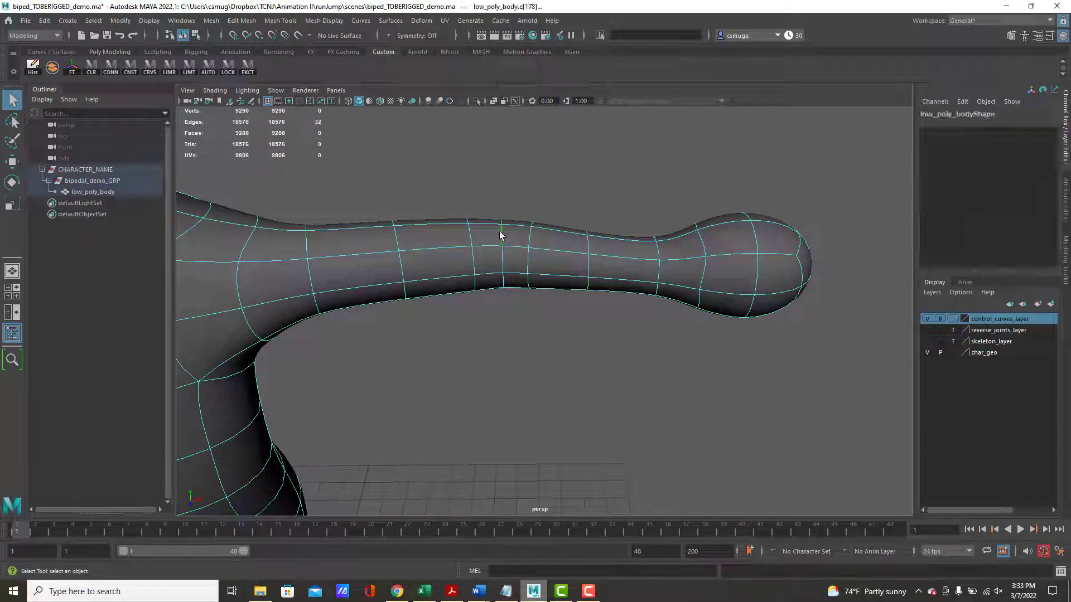
{"action": "left_click", "coordinate": [470, 237], "text": "shift"}
{"action": "double_click", "coordinate": [473, 237], "text": "shift"}
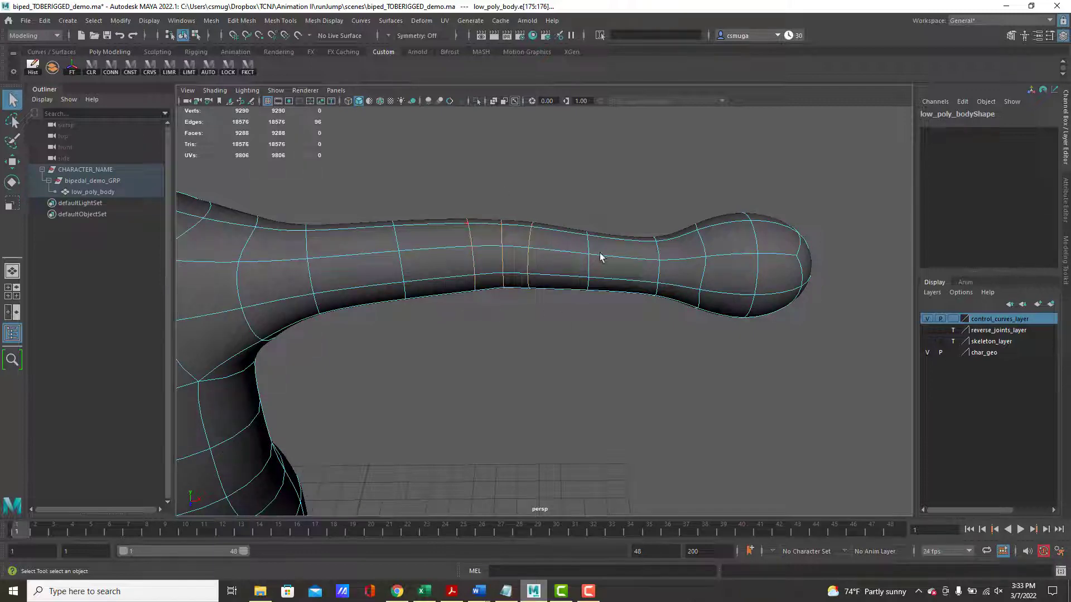
Select the three edge loops around the knee of the character's left leg
{"action": "right_click_drag", "start_coordinate": [573, 295], "coordinate": [469, 292], "text": "alt"}
{"action": "middle_click_drag", "start_coordinate": [513, 289], "coordinate": [524, 123], "text": "alt"}
{"action": "left_click_drag", "start_coordinate": [498, 326], "coordinate": [396, 276], "text": "alt"}
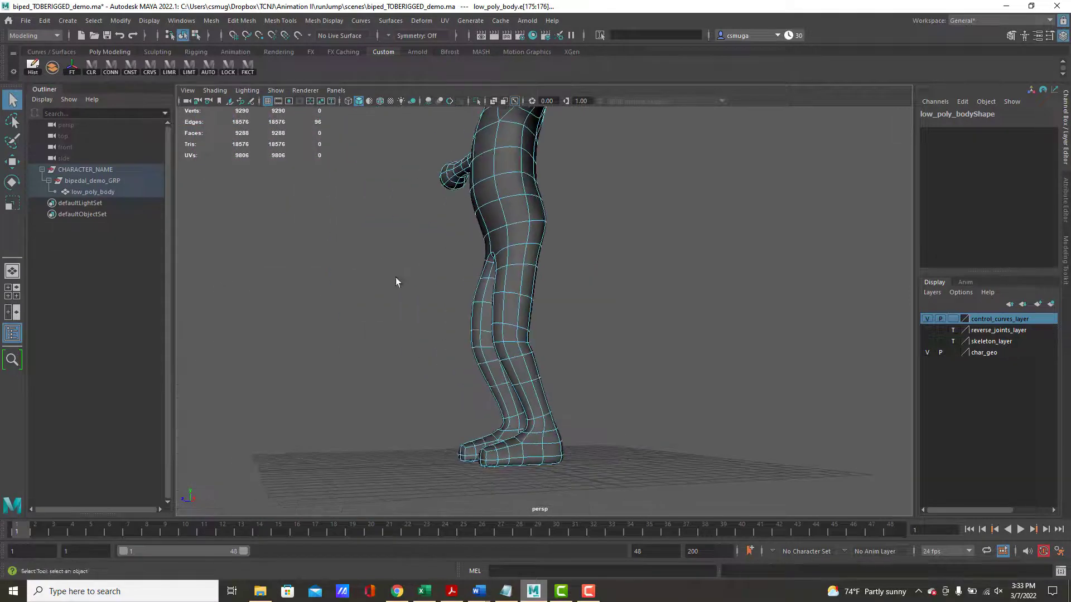
{"action": "right_click_drag", "start_coordinate": [396, 282], "coordinate": [522, 366], "text": "alt"}
{"action": "left_click", "coordinate": [503, 369]}
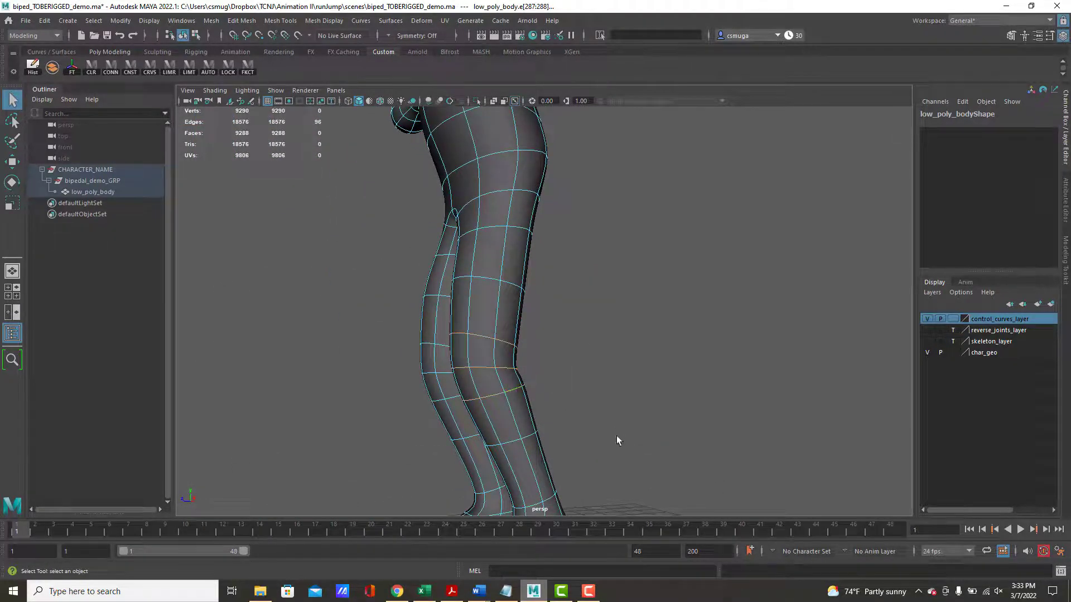
Select the three edge loops running across the front half of the character's left foot
{"action": "middle_click_drag", "start_coordinate": [617, 437], "coordinate": [627, 330], "text": "alt"}
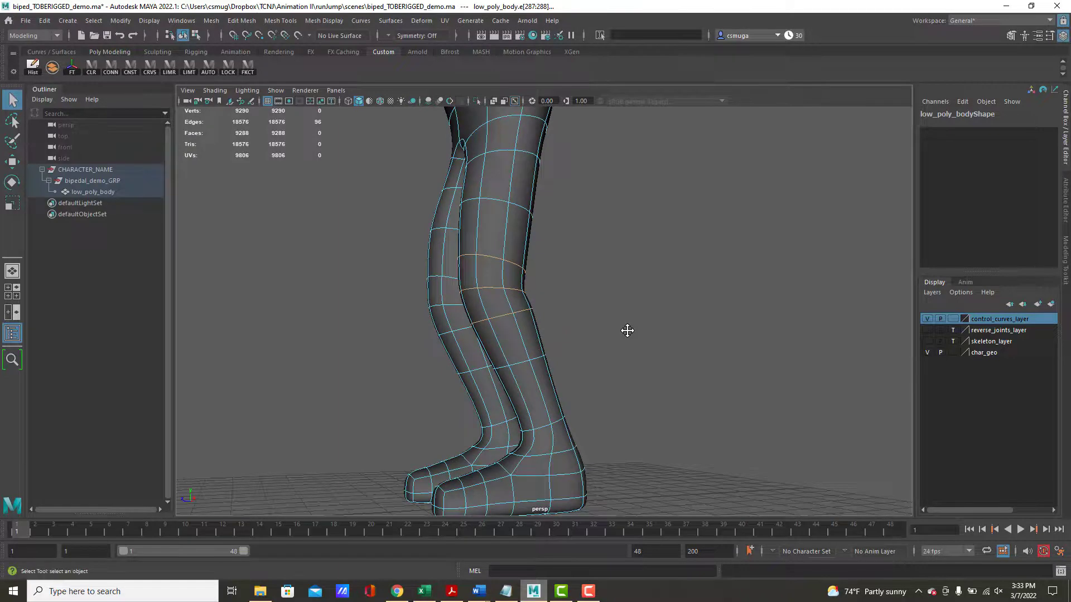
{"action": "right_click_drag", "start_coordinate": [609, 354], "coordinate": [661, 423], "text": "alt"}
{"action": "double_click", "coordinate": [478, 422]}
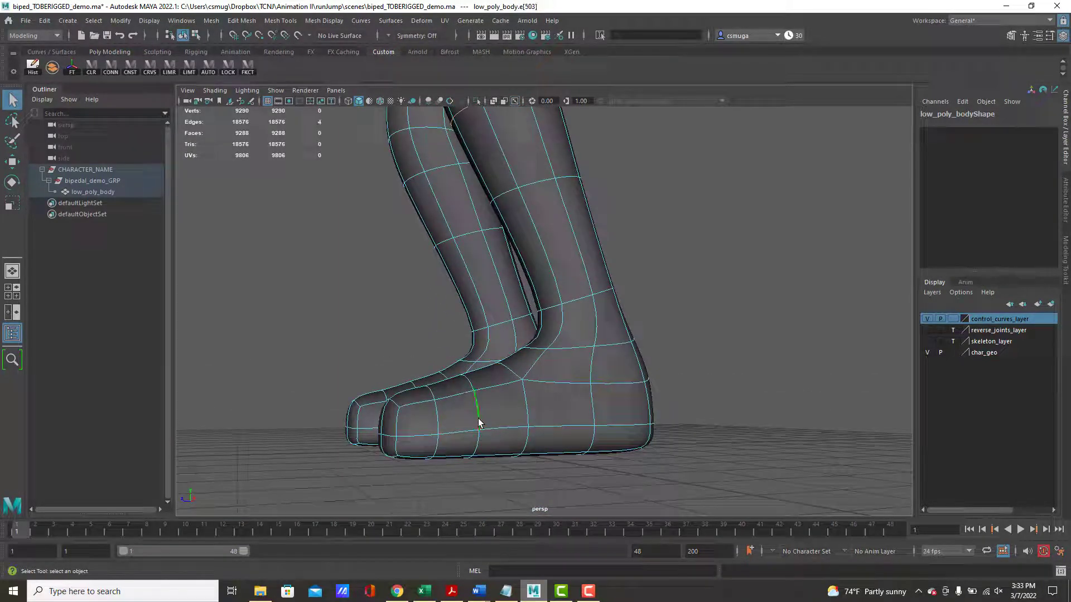
{"action": "double_click", "coordinate": [438, 422], "text": "shift"}
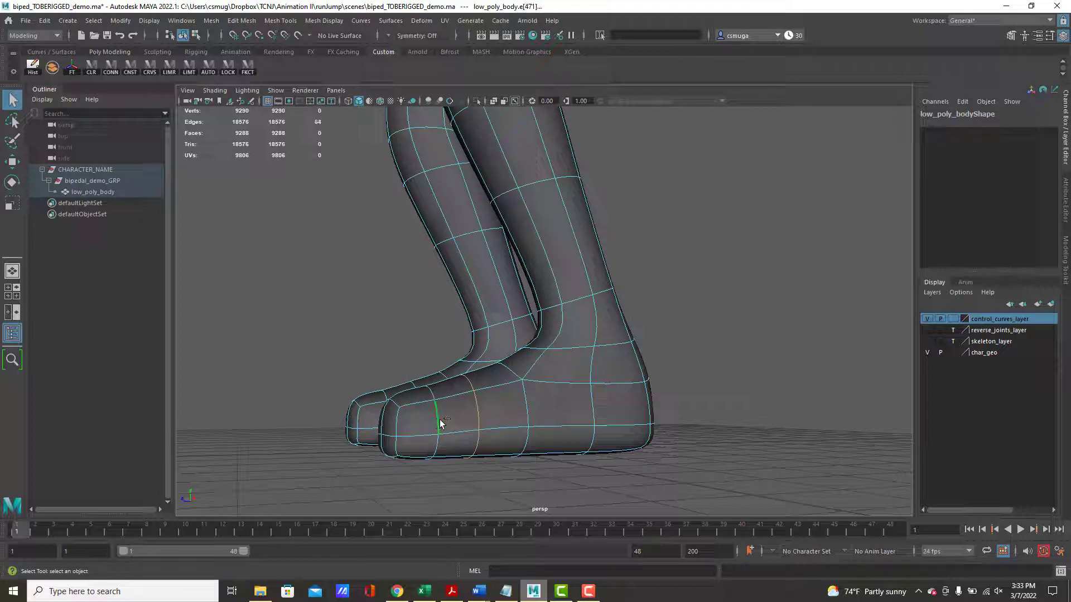
{"action": "double_click", "coordinate": [527, 416], "text": "shift"}
Select the edges of the left arm, right arm and head in turn, and return to object mode with nothing selected
{"action": "left_click_drag", "start_coordinate": [671, 391], "coordinate": [523, 353], "text": "alt"}
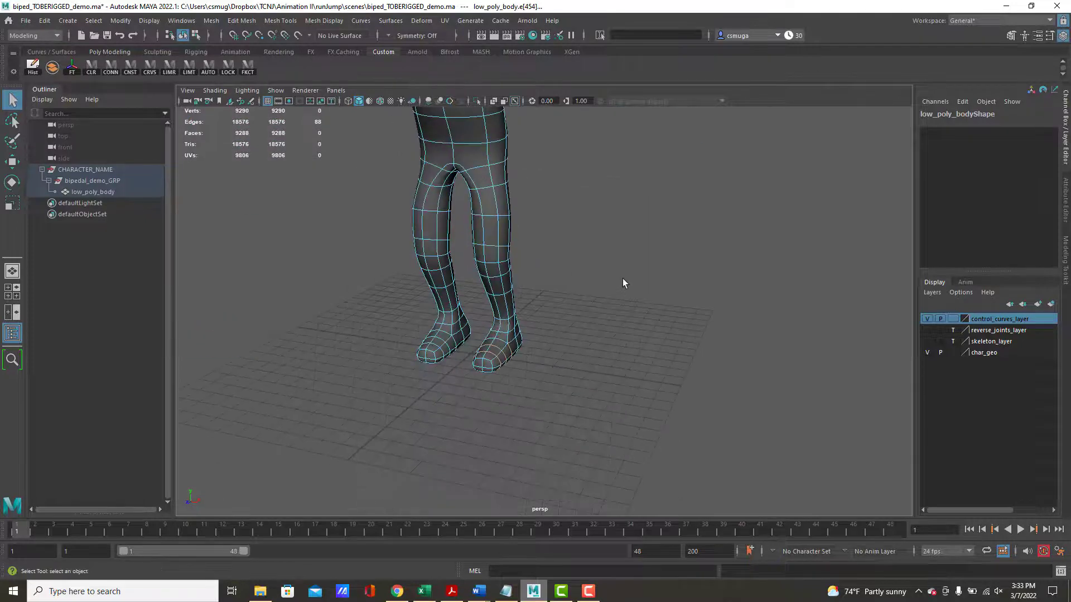
{"action": "right_click_drag", "start_coordinate": [623, 279], "coordinate": [536, 260], "text": "alt"}
{"action": "middle_click_drag", "start_coordinate": [536, 260], "coordinate": [564, 369], "text": "alt"}
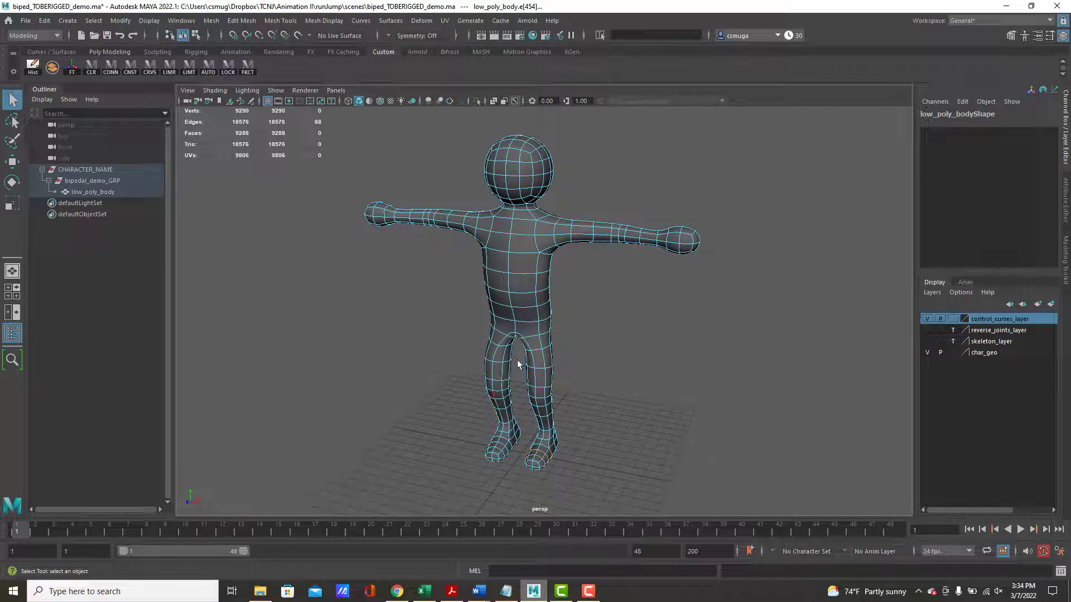
{"action": "left_click_drag", "start_coordinate": [732, 206], "coordinate": [560, 273]}
{"action": "left_click_drag", "start_coordinate": [489, 223], "coordinate": [605, 283], "text": "alt"}
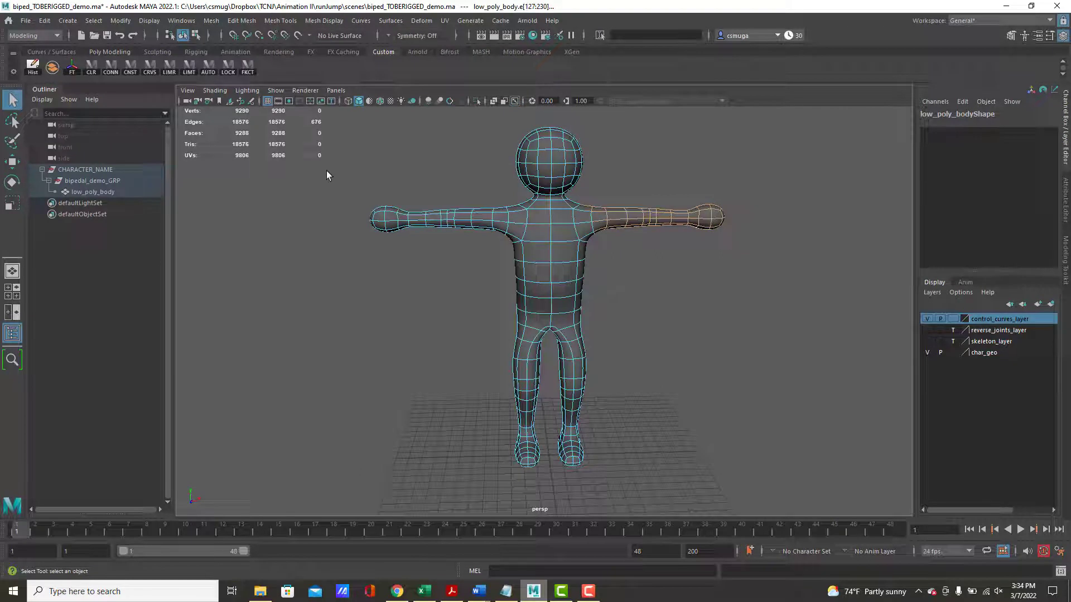
{"action": "left_click_drag", "start_coordinate": [327, 171], "coordinate": [483, 260]}
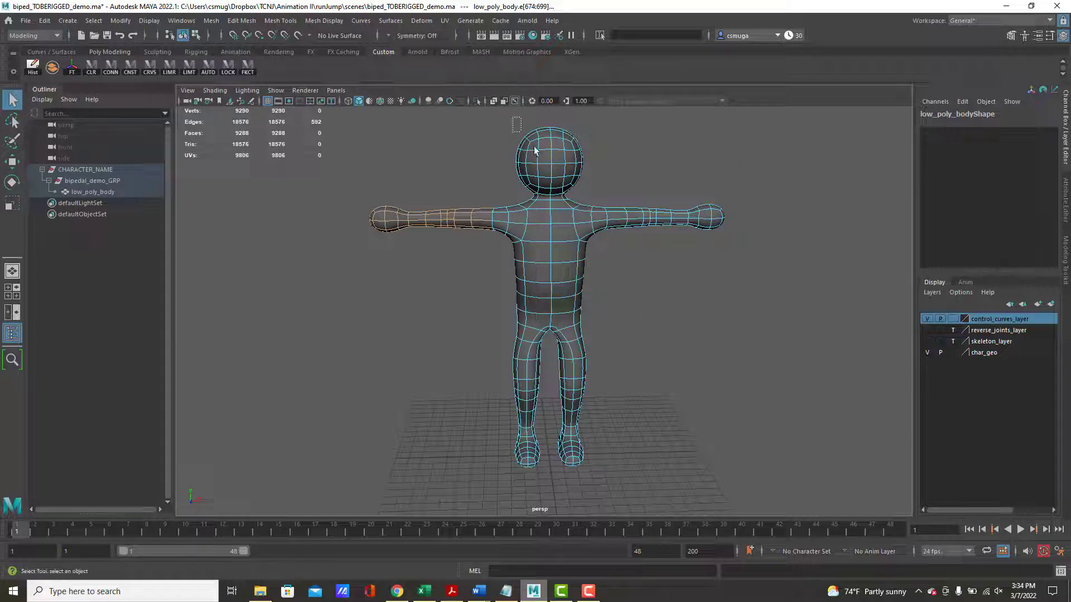
{"action": "left_click_drag", "start_coordinate": [512, 117], "coordinate": [587, 197]}
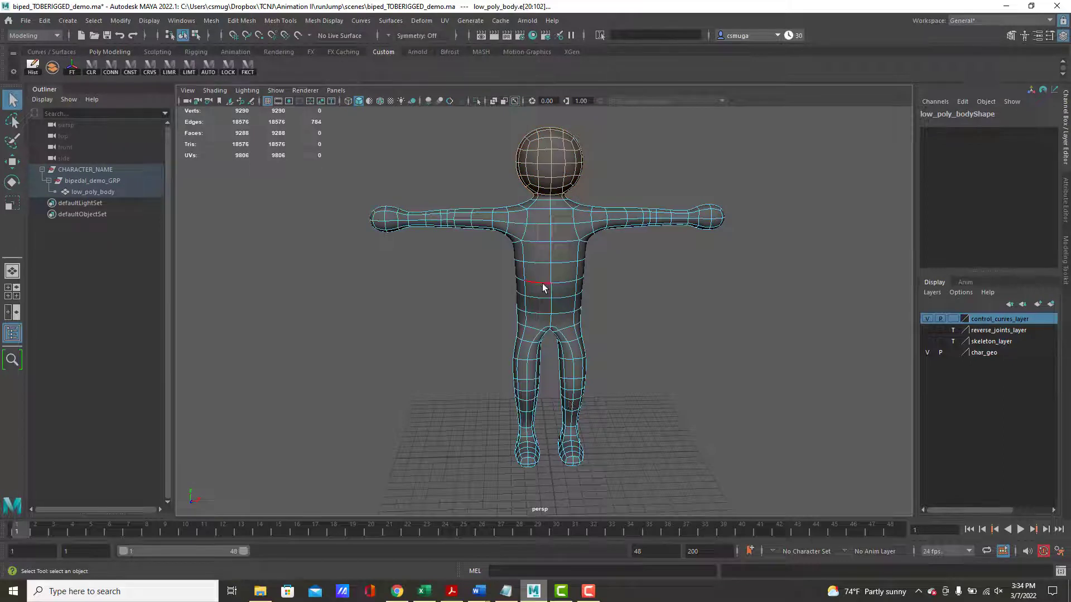
{"action": "right_click_drag", "start_coordinate": [542, 283], "coordinate": [581, 271]}
{"action": "left_click", "coordinate": [638, 299]}
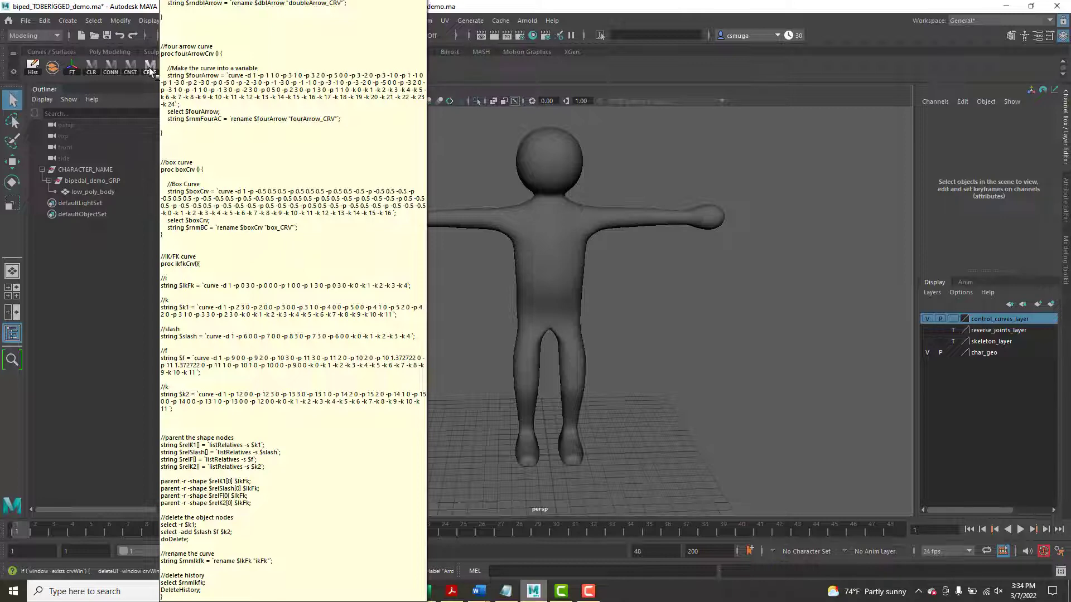
Open the custom curves script window, make it taller, and hide the char_geo layer
{"action": "left_click", "coordinate": [150, 68]}
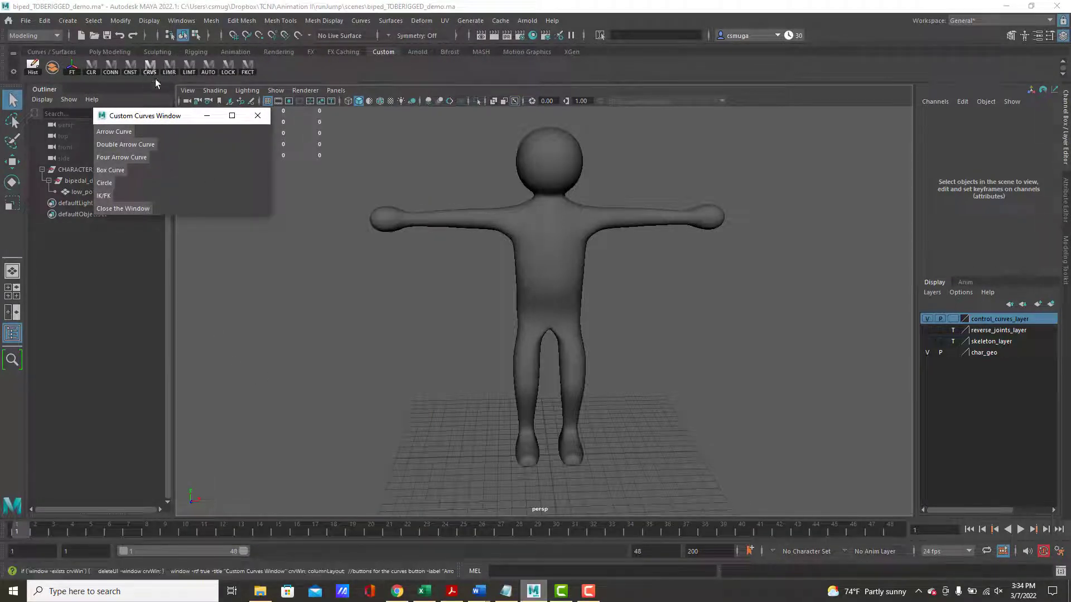
{"action": "left_click_drag", "start_coordinate": [265, 217], "coordinate": [257, 255]}
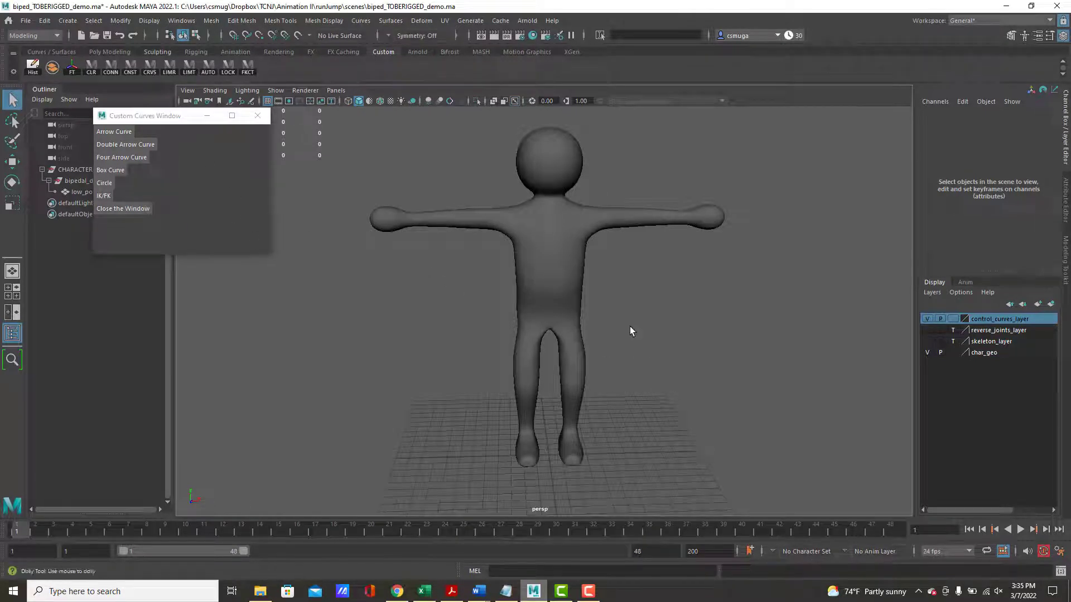
{"action": "scroll", "coordinate": [630, 326], "scroll_direction": "down", "scroll_amount": 2}
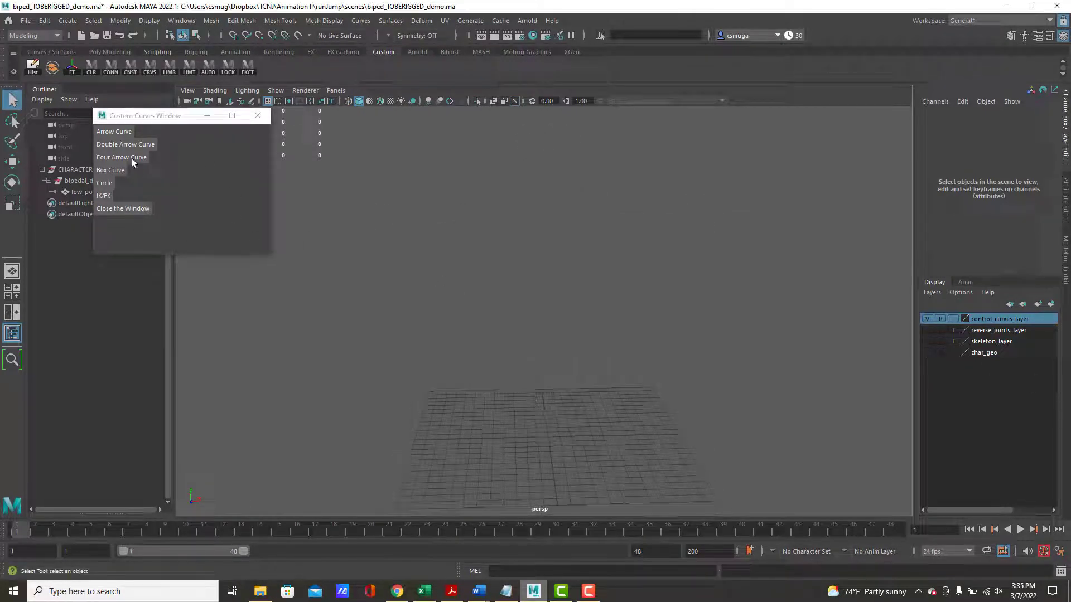
Create the arrow, double arrow, four arrow, box, circle and IK/FK control curves with the custom curves script
{"action": "left_click", "coordinate": [115, 133]}
{"action": "left_click_drag", "start_coordinate": [405, 370], "coordinate": [390, 372], "text": "alt"}
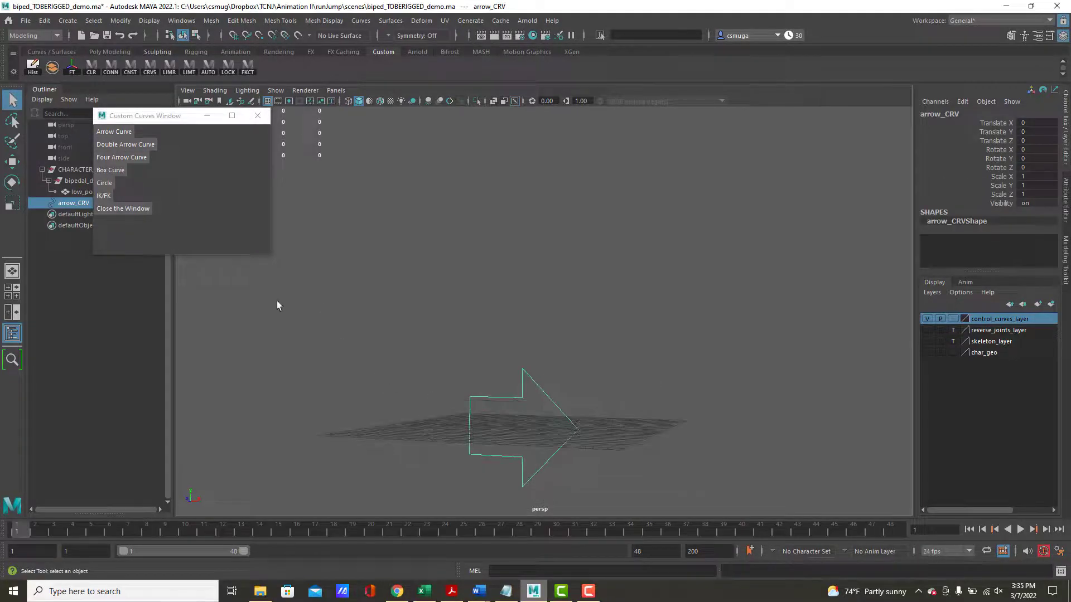
{"action": "left_click", "coordinate": [116, 144]}
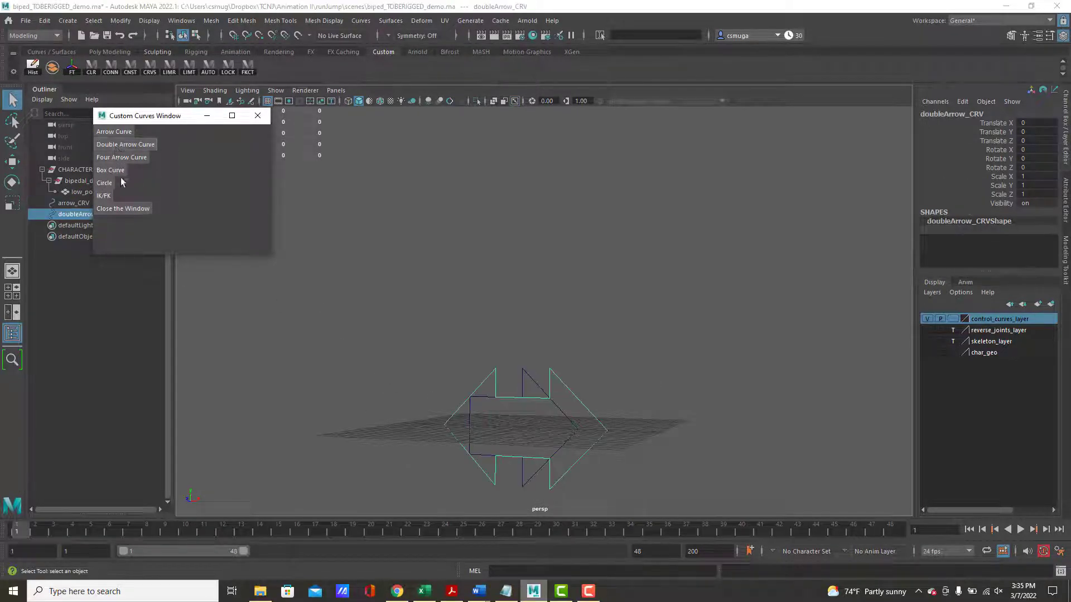
{"action": "left_click", "coordinate": [122, 159]}
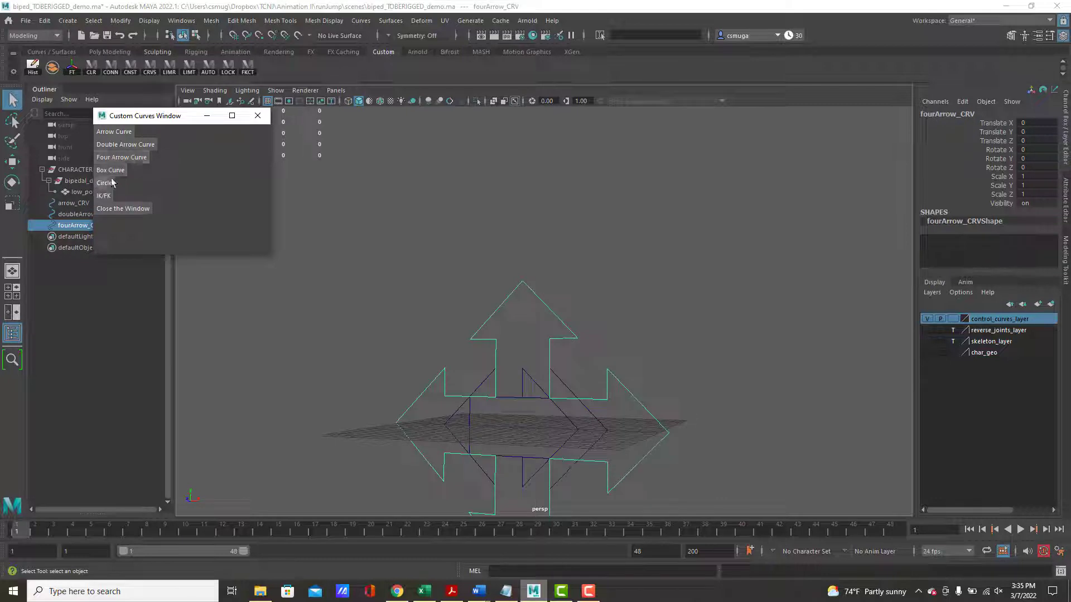
{"action": "left_click", "coordinate": [112, 172]}
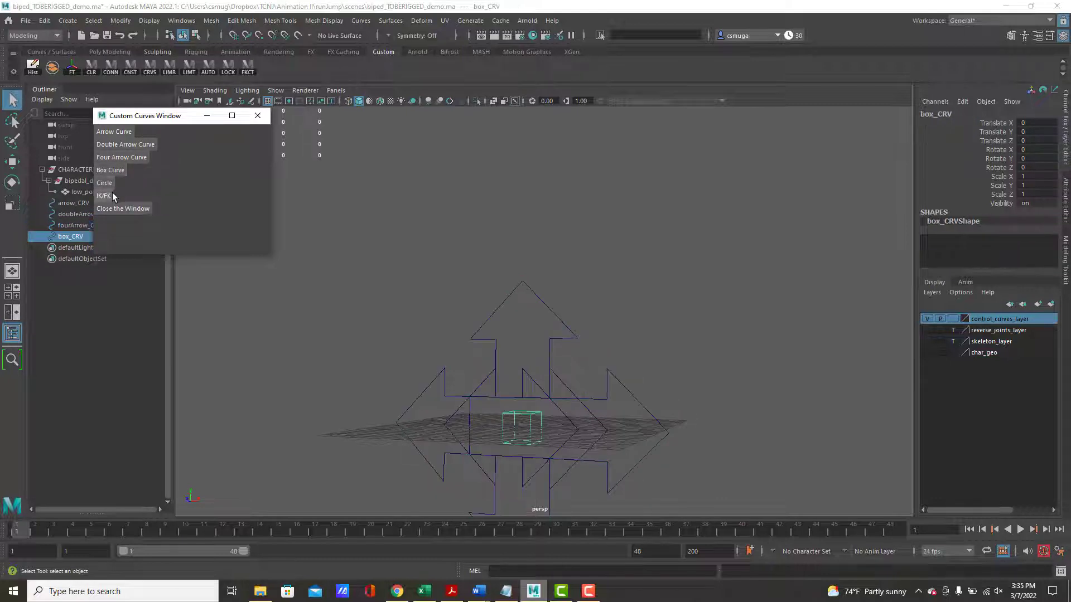
{"action": "left_click", "coordinate": [105, 184]}
{"action": "left_click", "coordinate": [104, 196]}
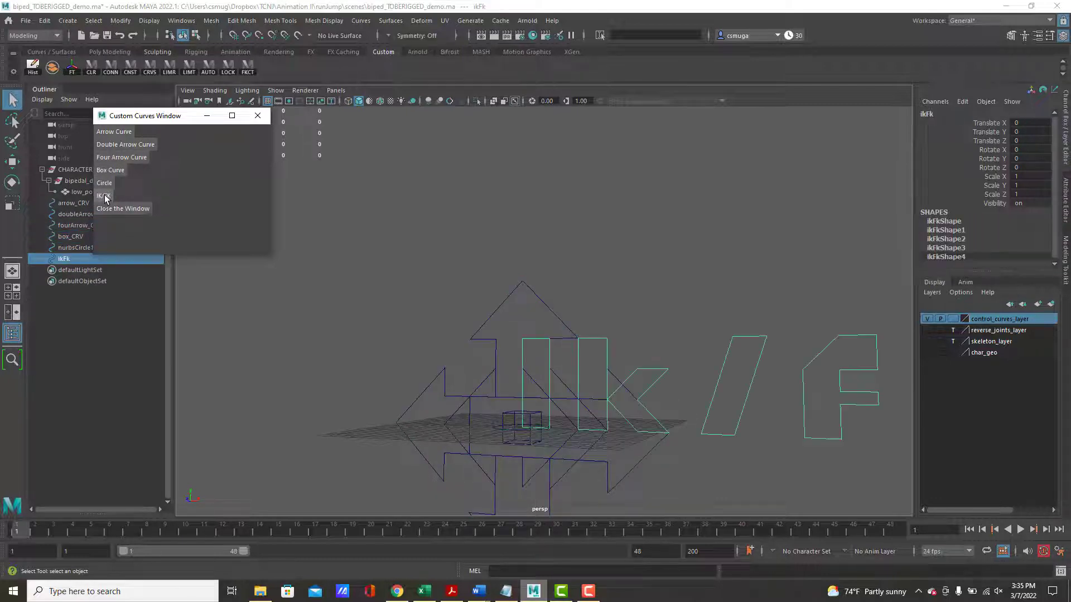
{"action": "scroll", "coordinate": [479, 324], "scroll_direction": "down", "scroll_amount": 3}
{"action": "left_click_drag", "start_coordinate": [479, 324], "coordinate": [528, 336], "text": "alt"}
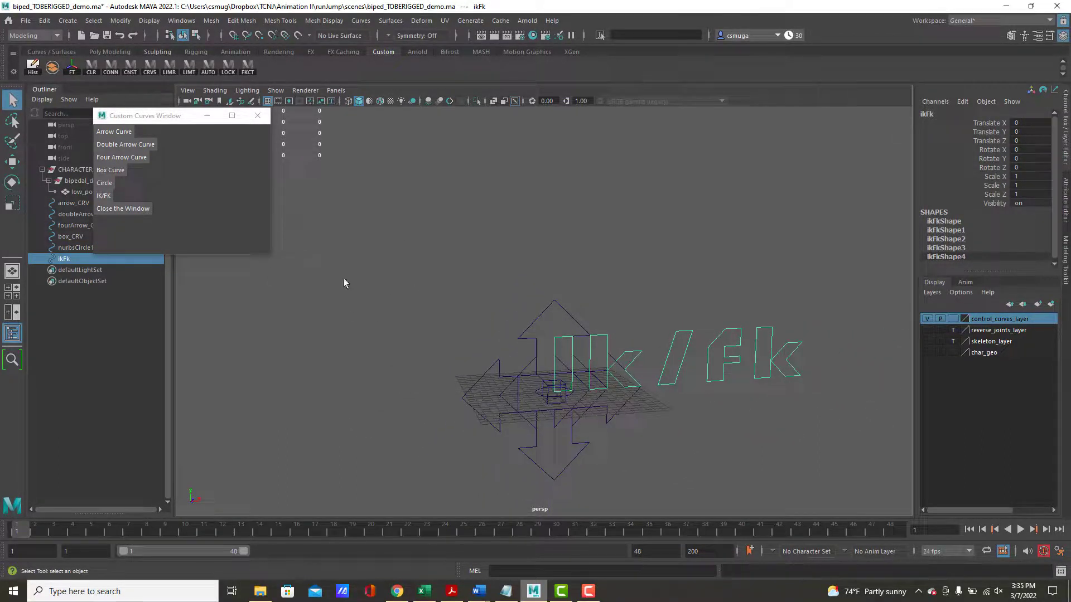
Close the custom curves window and delete all six curves at the origin
{"action": "left_click", "coordinate": [257, 116]}
{"action": "left_click_drag", "start_coordinate": [510, 289], "coordinate": [662, 463]}
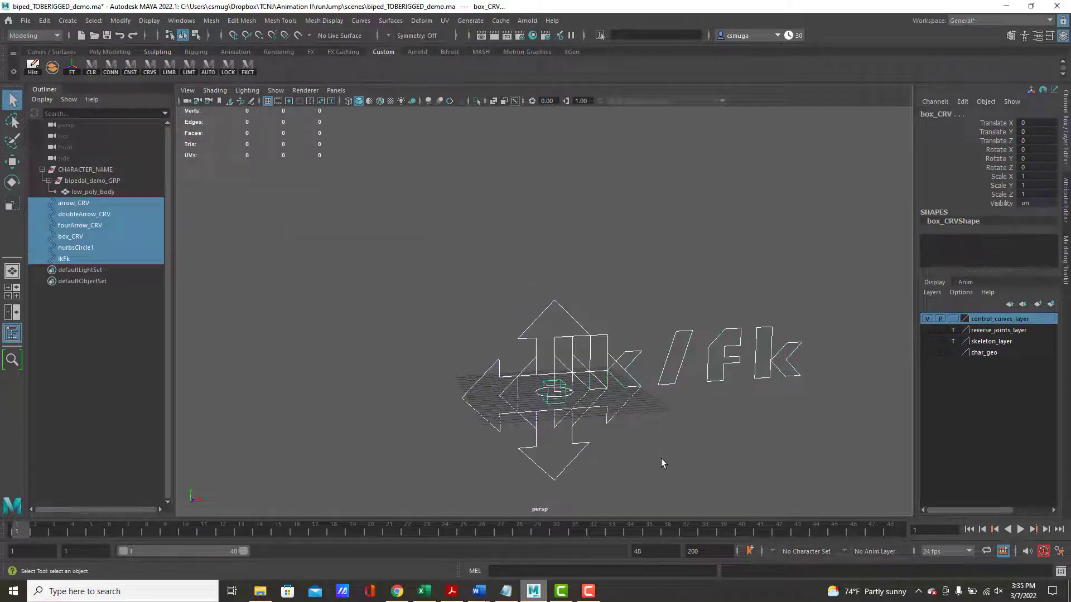
{"action": "key", "text": "Delete"}
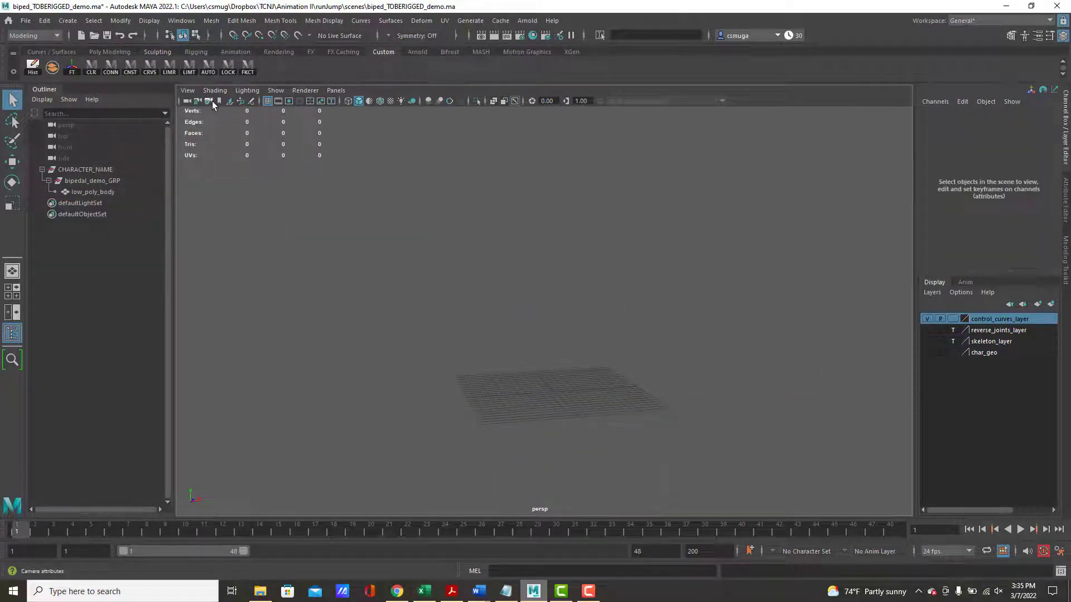
Look at the Set Rotate Limits script window, close it, and open the Limit Translate script window
{"action": "left_click", "coordinate": [172, 66]}
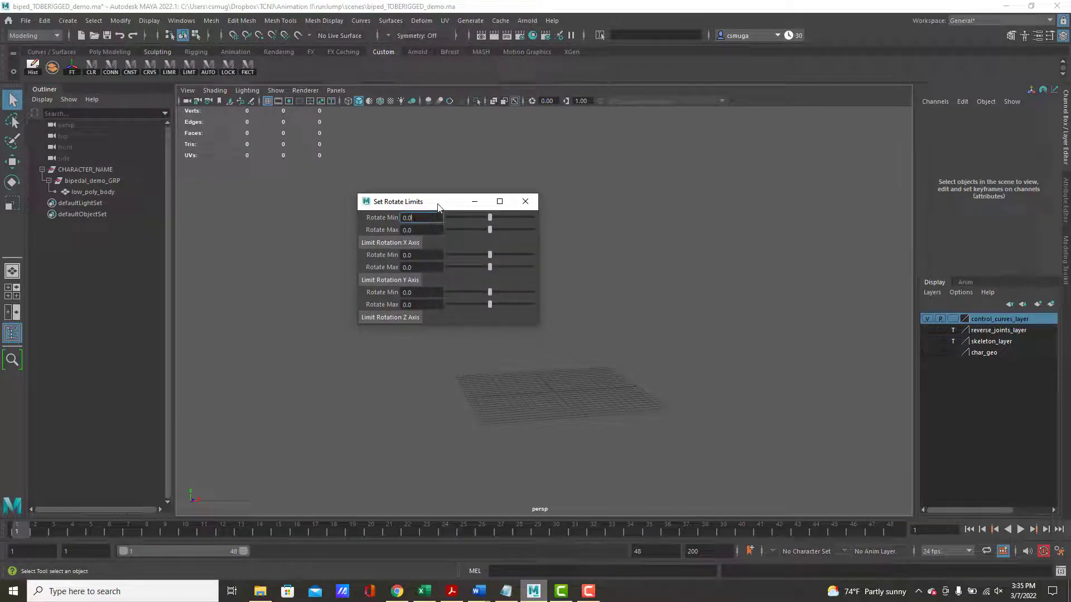
{"action": "left_click", "coordinate": [526, 203]}
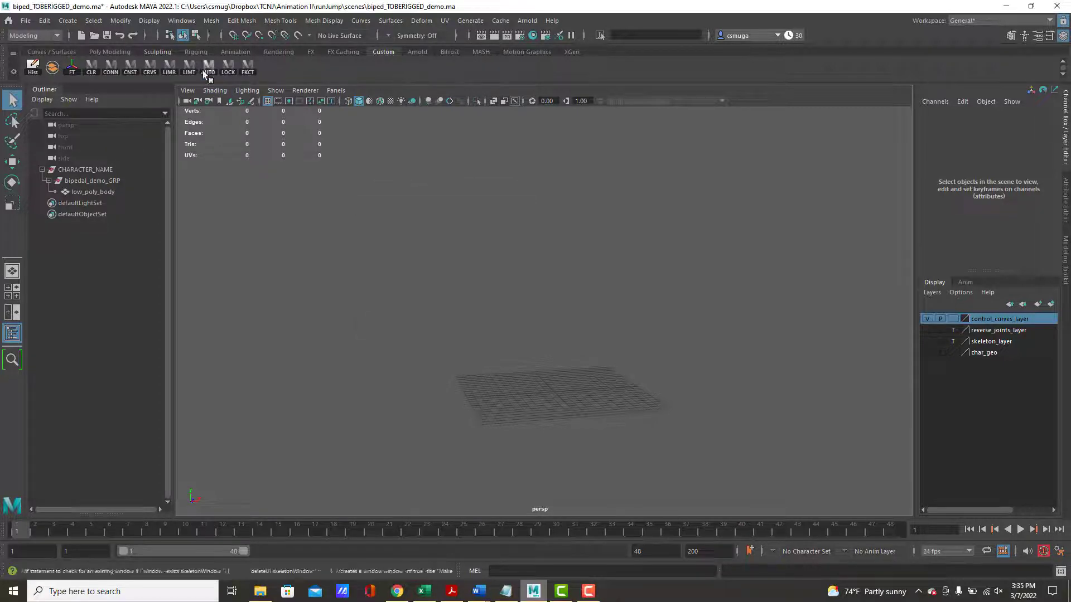
{"action": "left_click", "coordinate": [189, 67]}
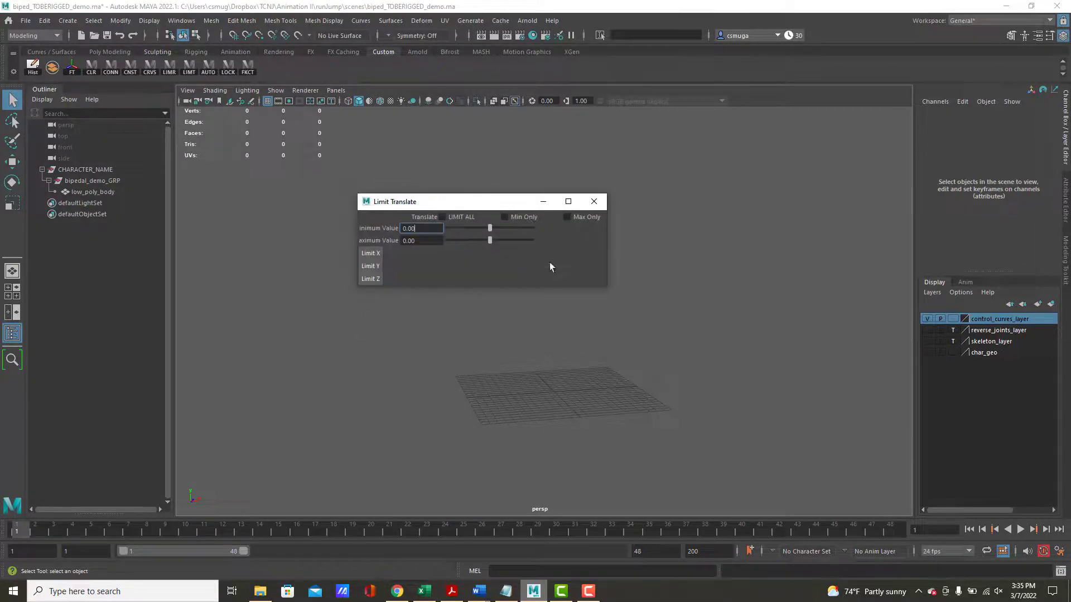
Close the Limit Translate window, then open, look over and close the Connects Things, Constraints and Color Change Checkbox script windows
{"action": "left_click", "coordinate": [594, 202]}
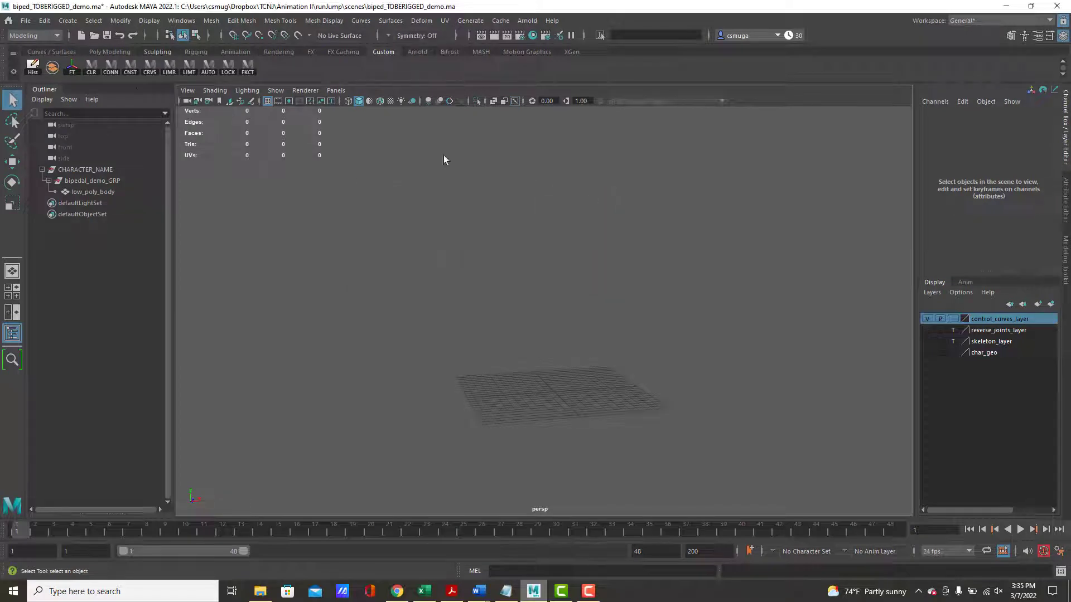
{"action": "left_click", "coordinate": [110, 66]}
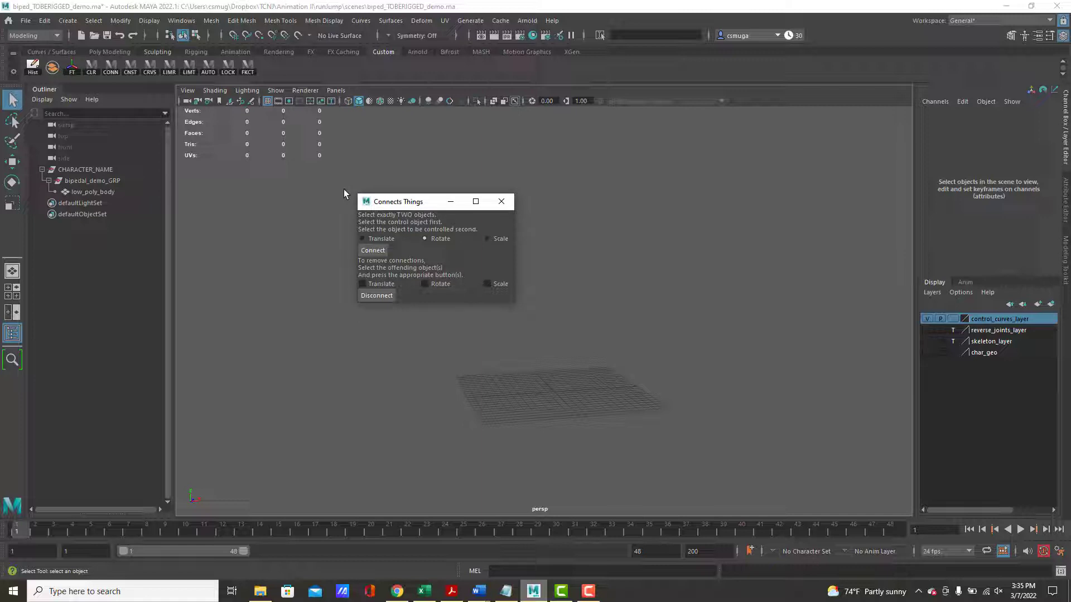
{"action": "left_click", "coordinate": [502, 203]}
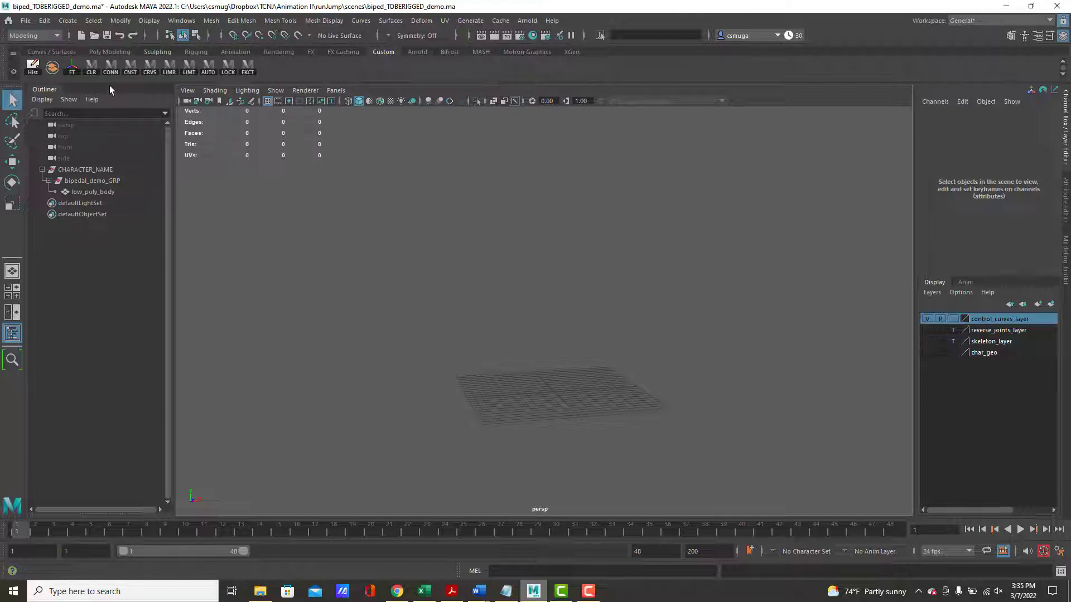
{"action": "left_click", "coordinate": [131, 68]}
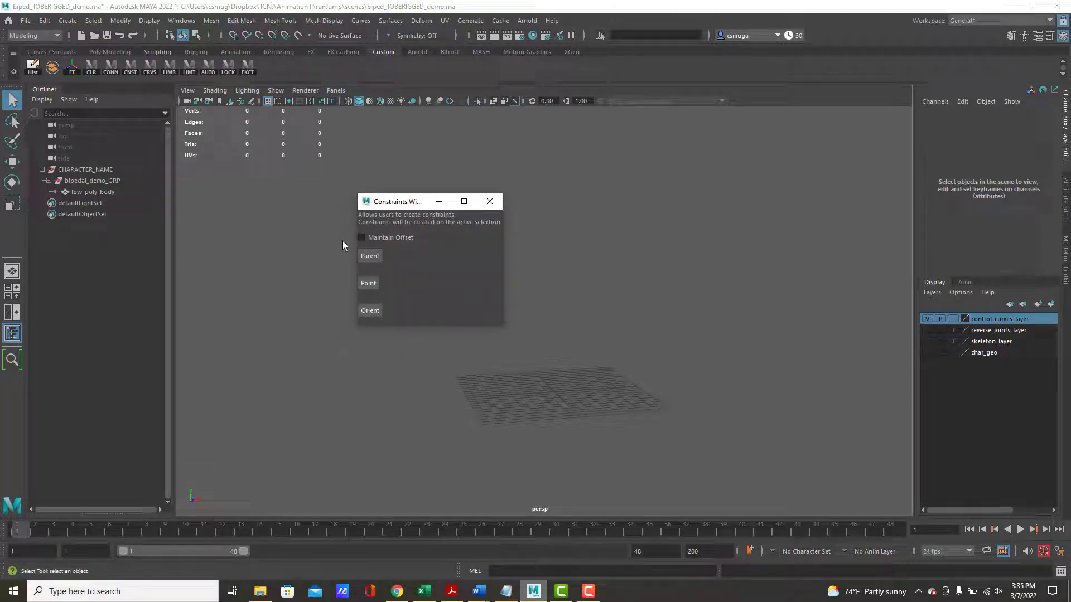
{"action": "left_click", "coordinate": [484, 204]}
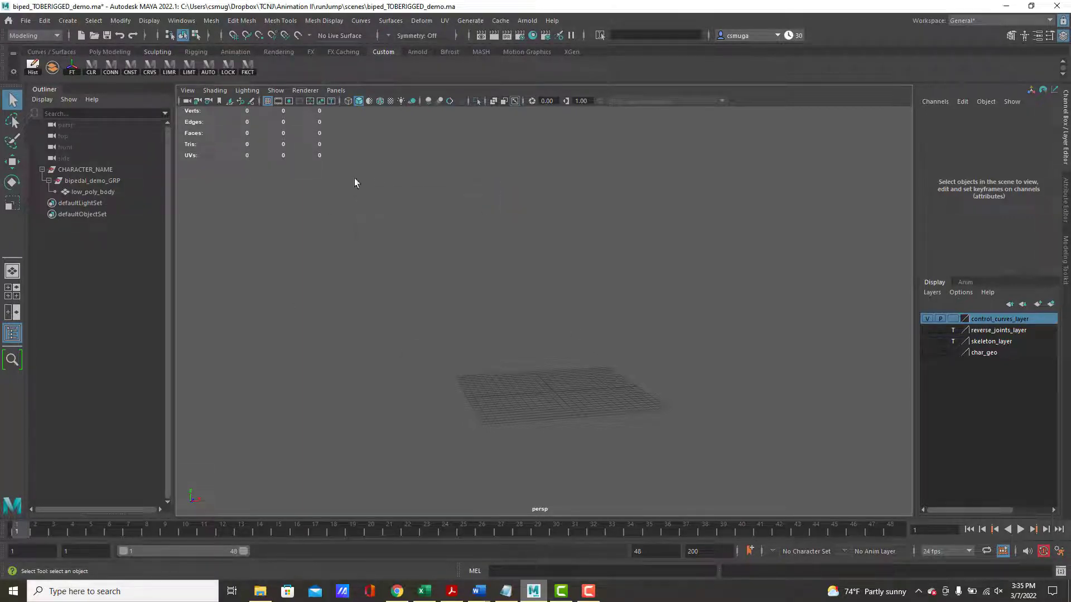
{"action": "left_click", "coordinate": [90, 71]}
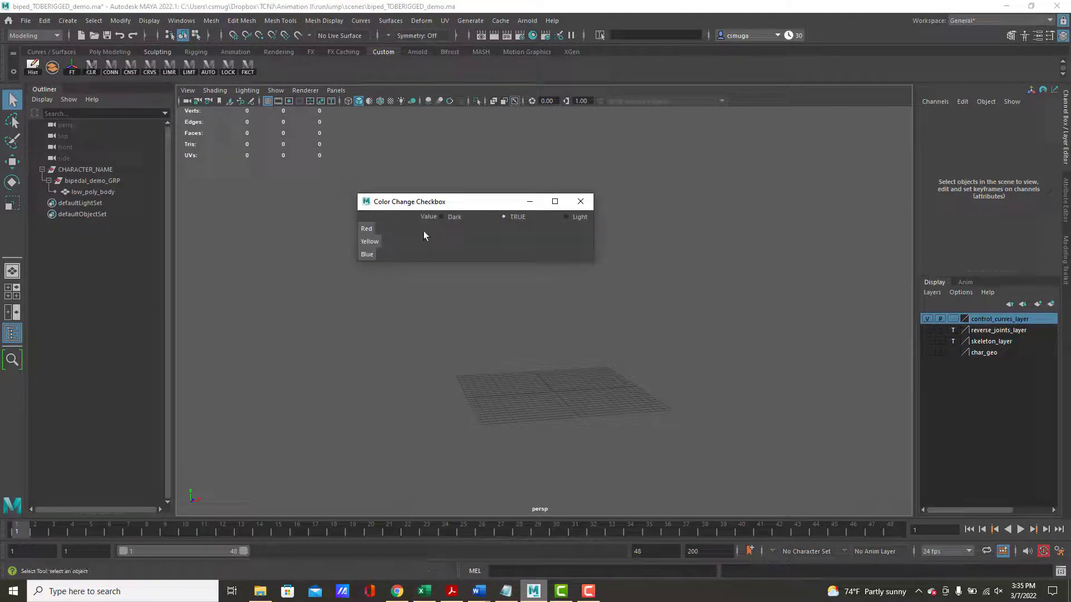
{"action": "left_click", "coordinate": [582, 201]}
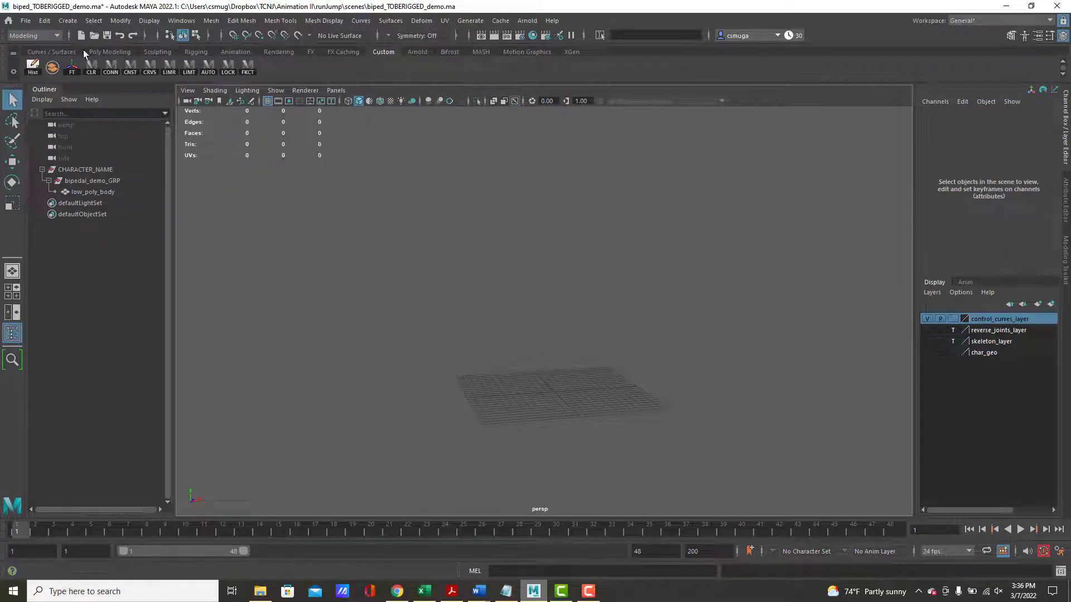
Add the Center Pivot command to the Custom shelf
{"action": "left_click", "coordinate": [121, 22]}
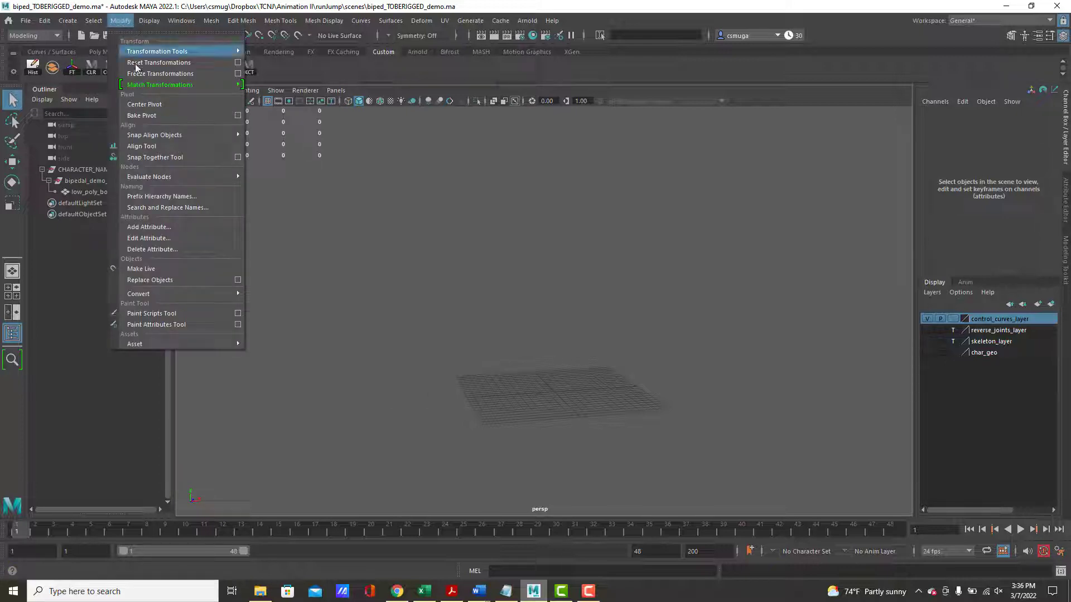
{"action": "left_click", "coordinate": [146, 105], "text": "ctrl+shift"}
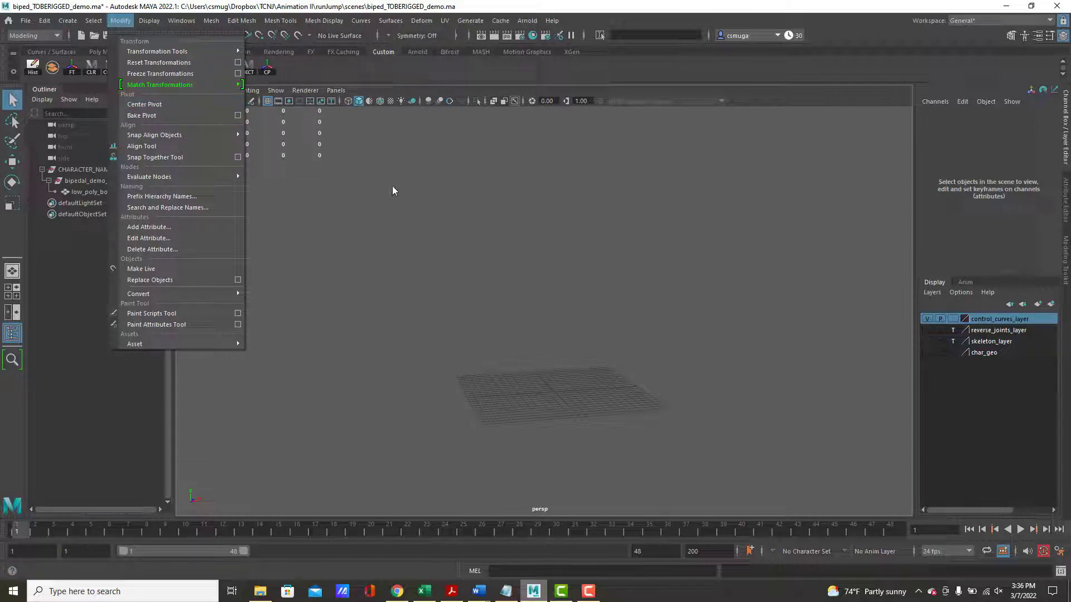
{"action": "left_click", "coordinate": [318, 244]}
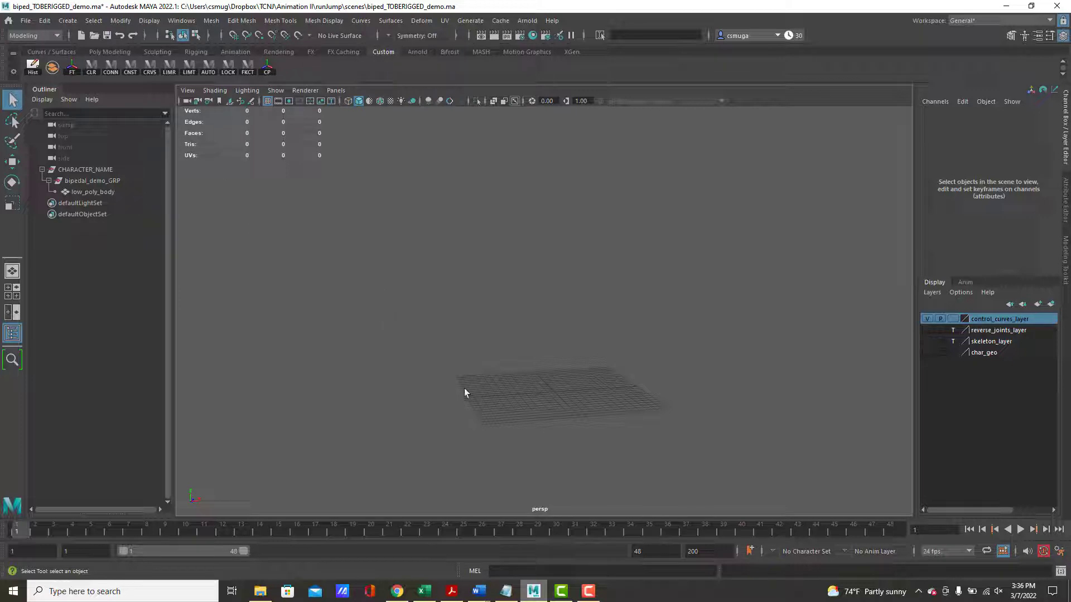
Show the char_geo layer and set its display type to reference
{"action": "left_click", "coordinate": [926, 353]}
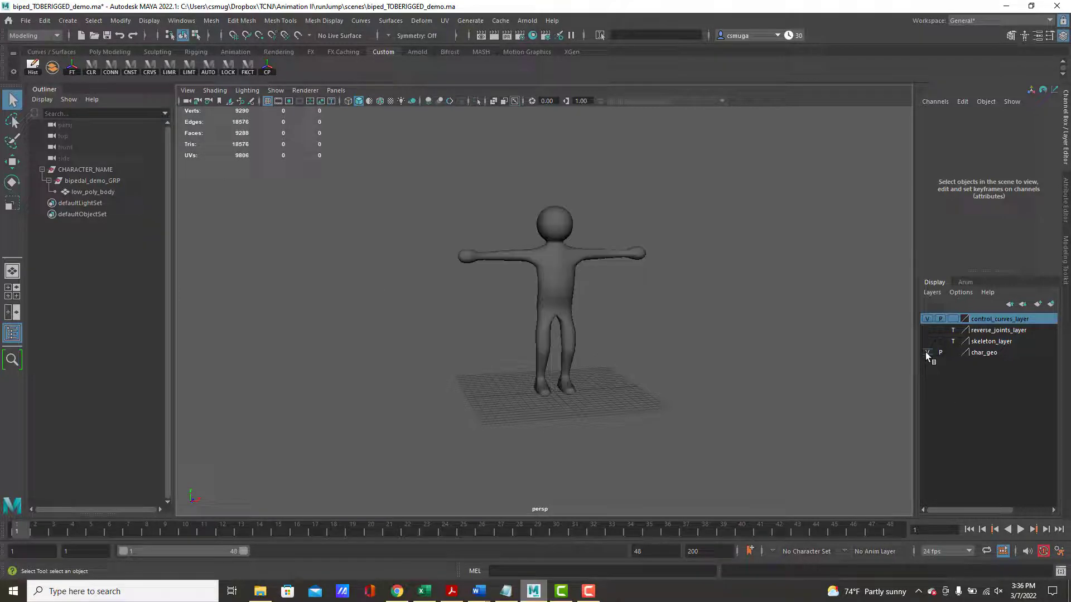
{"action": "left_click", "coordinate": [953, 353]}
{"action": "left_click", "coordinate": [954, 353]}
{"action": "left_click_drag", "start_coordinate": [744, 351], "coordinate": [720, 336], "text": "alt"}
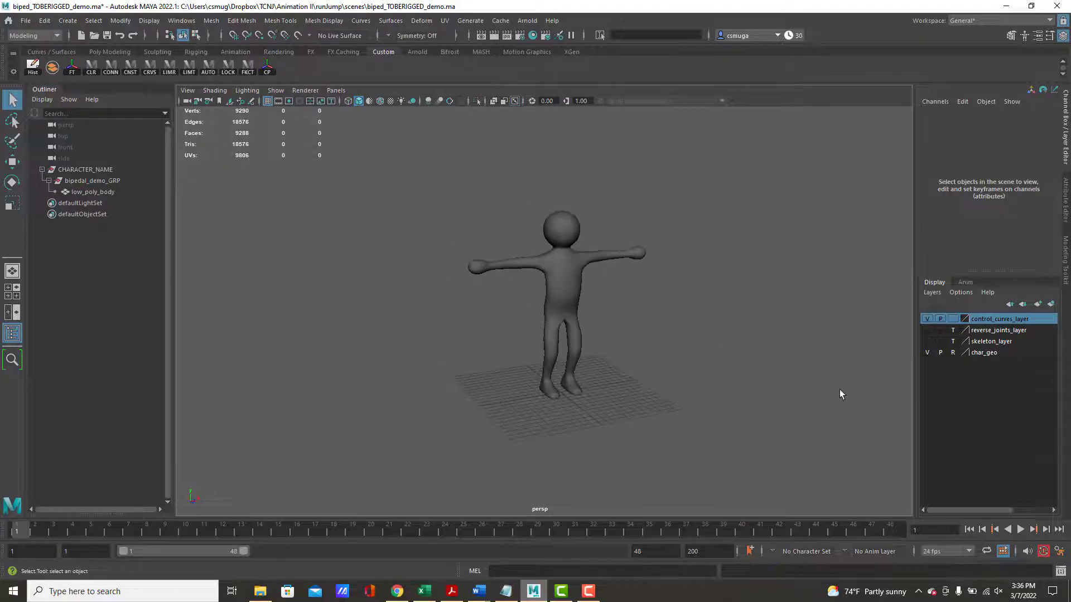
Try the char_geo layer's template and normal display types, select the body while in normal, and return the layer to reference
{"action": "left_click", "coordinate": [952, 353]}
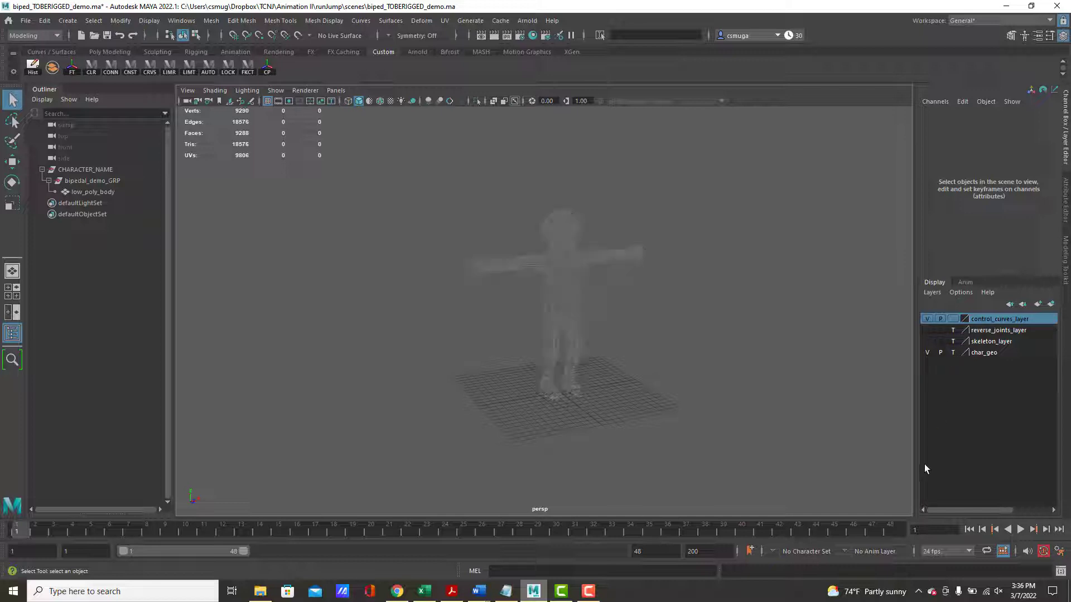
{"action": "left_click", "coordinate": [954, 354]}
{"action": "left_click", "coordinate": [954, 354]}
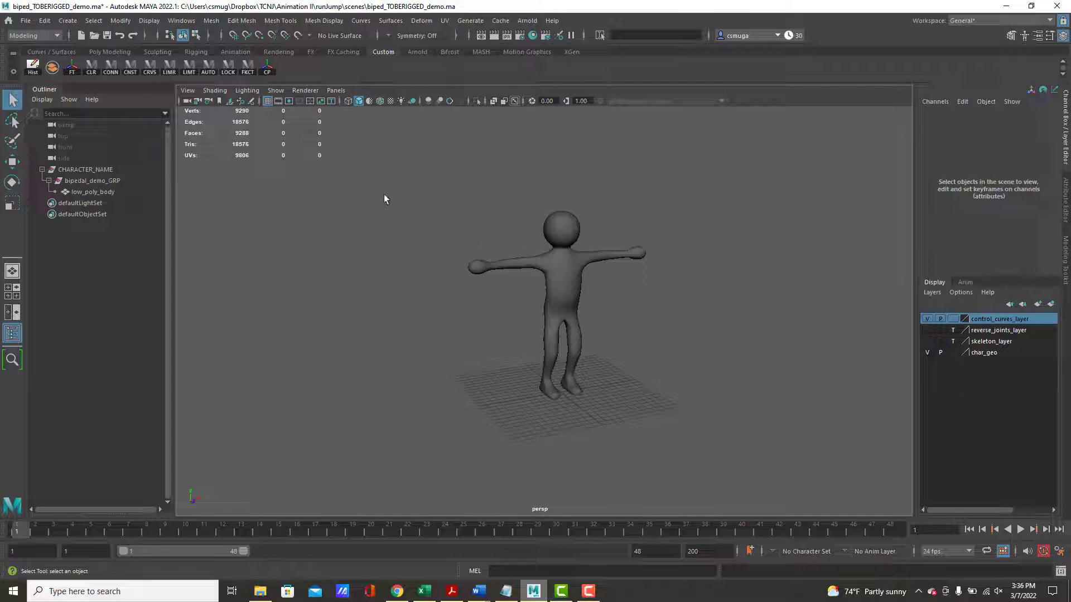
{"action": "left_click_drag", "start_coordinate": [447, 198], "coordinate": [652, 381]}
{"action": "left_click", "coordinate": [953, 352]}
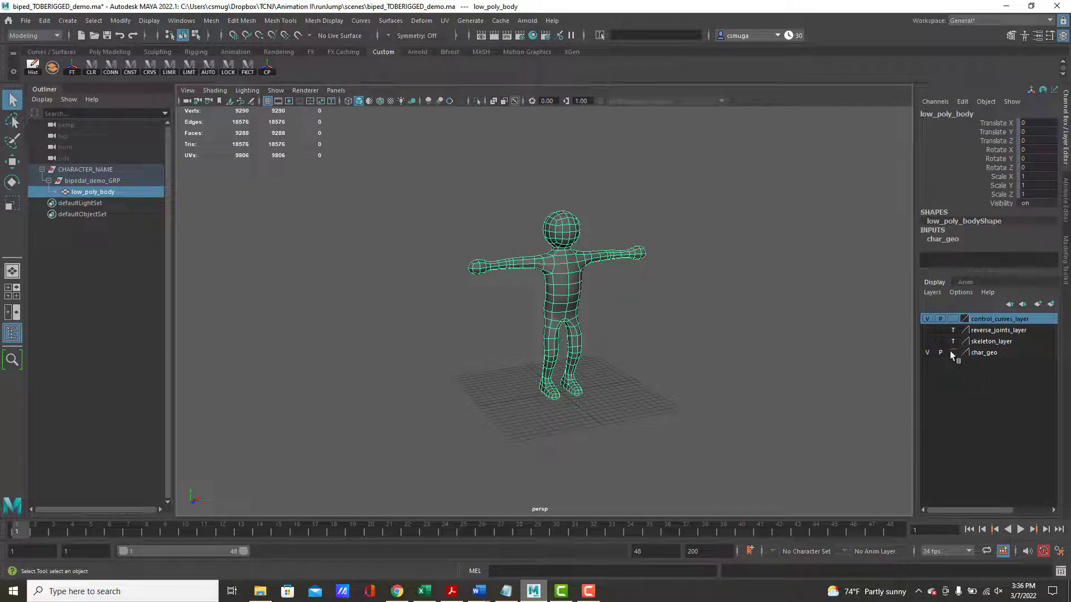
{"action": "left_click", "coordinate": [954, 353]}
{"action": "left_click", "coordinate": [706, 324]}
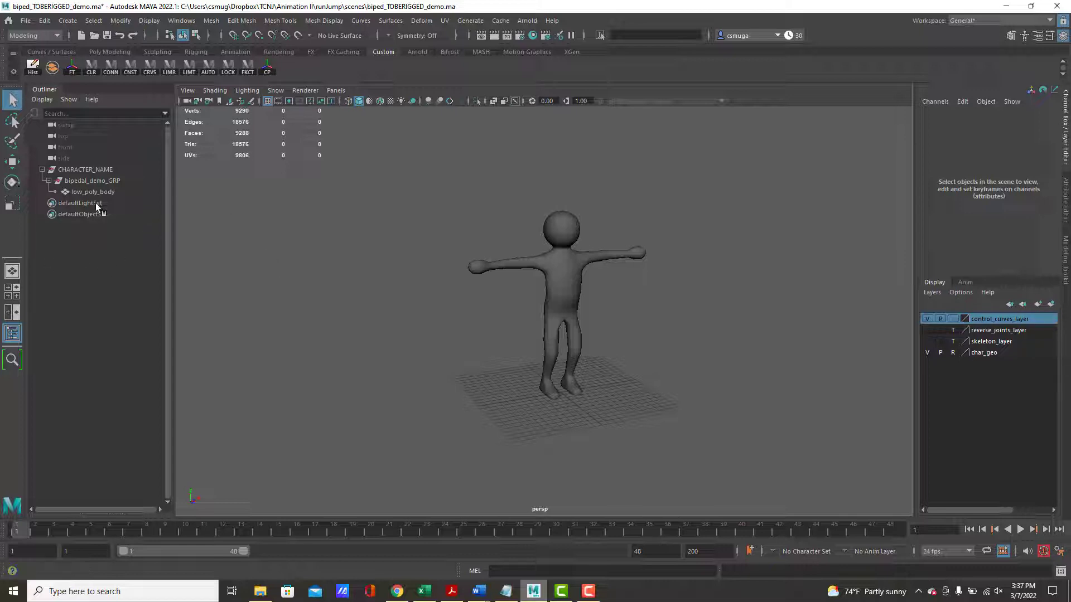
Rename the CHARACTER_NAME group as LT_TUBEPERSON
{"action": "left_click", "coordinate": [95, 170]}
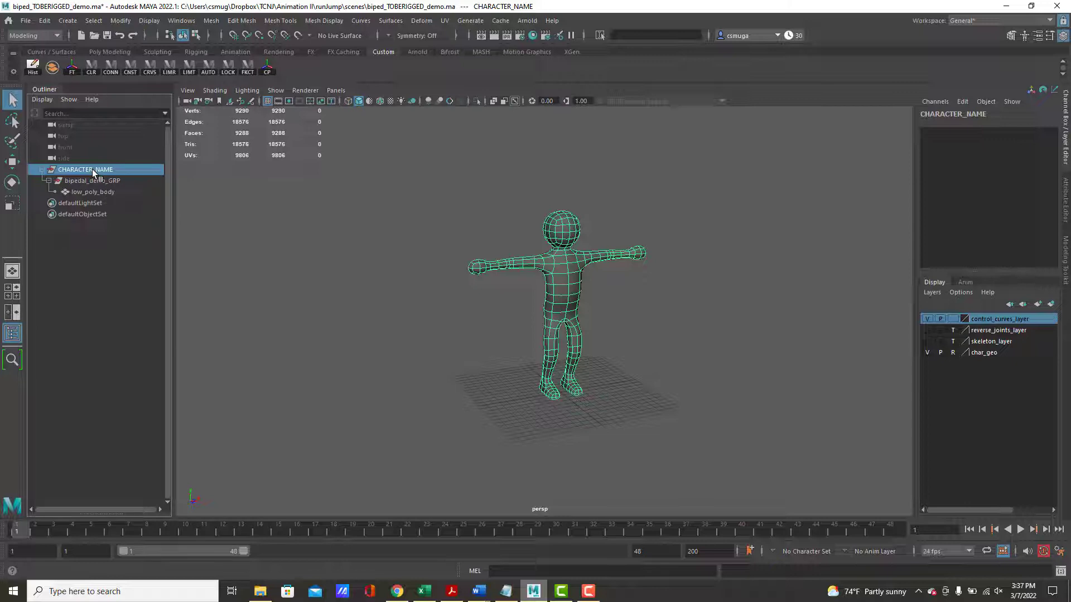
{"action": "double_click", "coordinate": [93, 169]}
{"action": "type", "text": "LT_"}
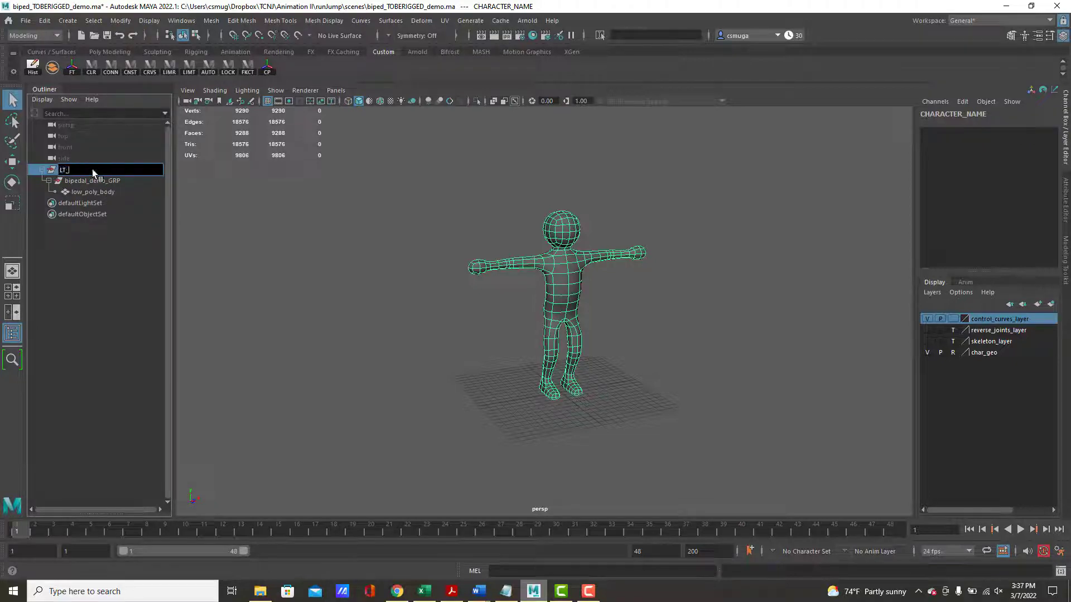
{"action": "type", "text": "TUBEPERSON"}
{"action": "key", "text": "Return"}
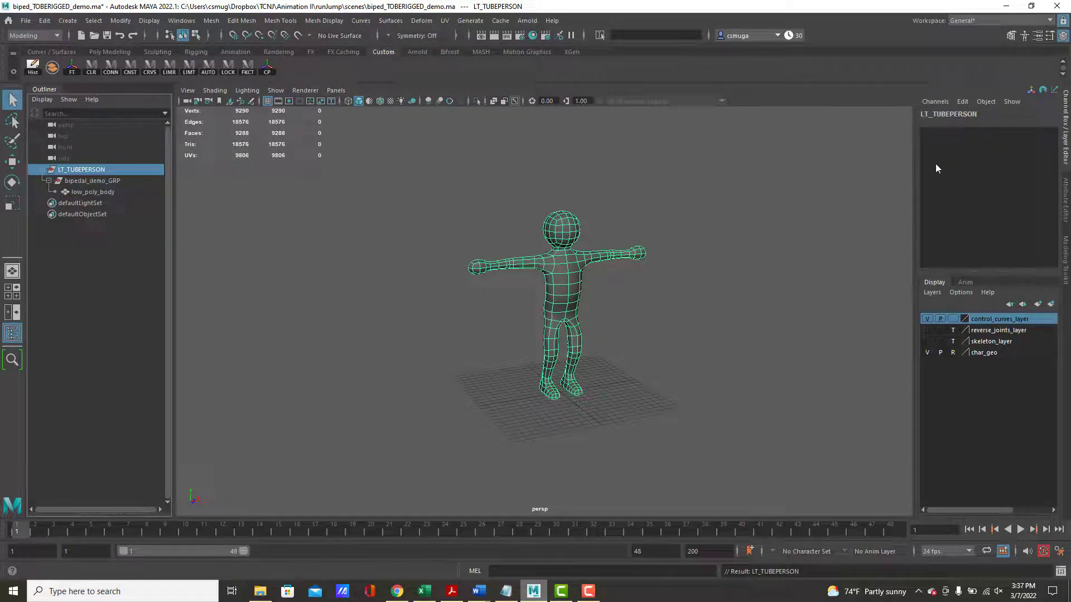
Check the top group with the move, rotate and scale tools, and compare the channels of bipedal_demo_GRP and low_poly_body
{"action": "key", "text": "w"}
{"action": "key", "text": "e"}
{"action": "key", "text": "r"}
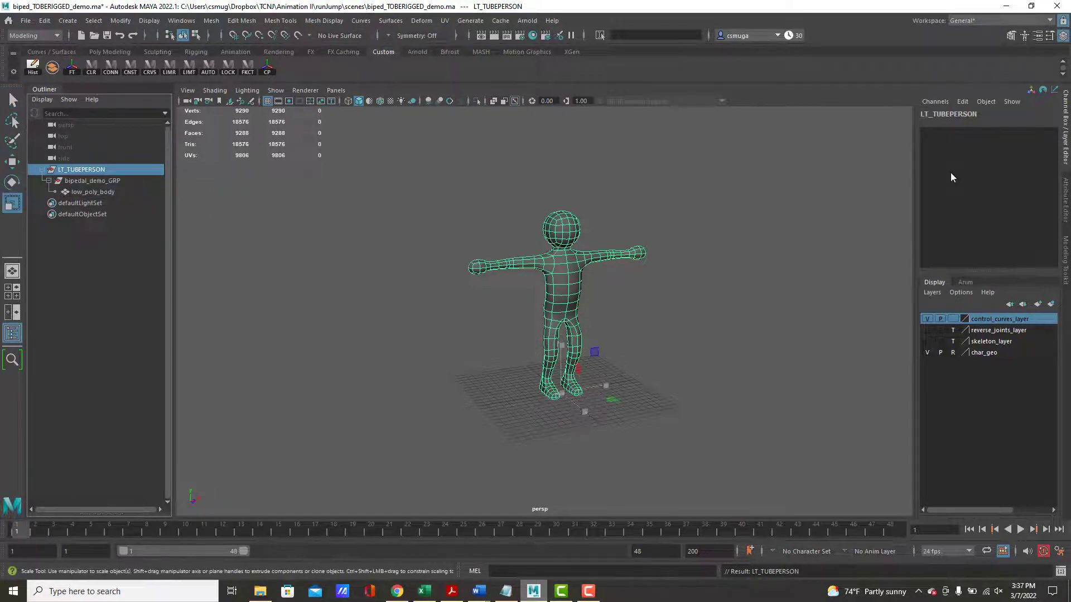
{"action": "key", "text": "w"}
{"action": "key", "text": "e"}
{"action": "key", "text": "r"}
{"action": "left_click", "coordinate": [110, 182]}
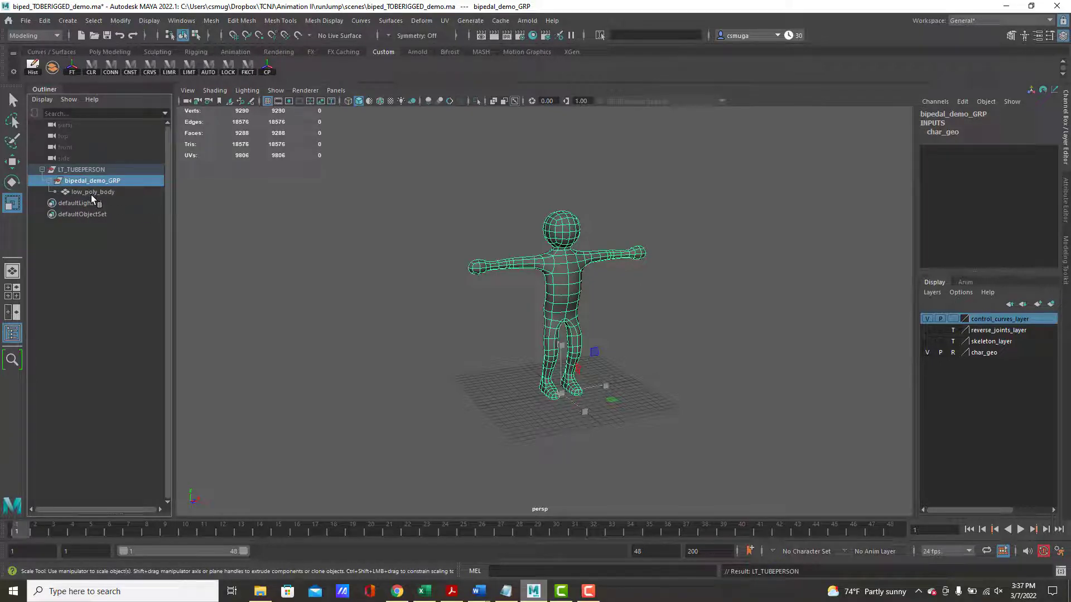
{"action": "left_click", "coordinate": [91, 194]}
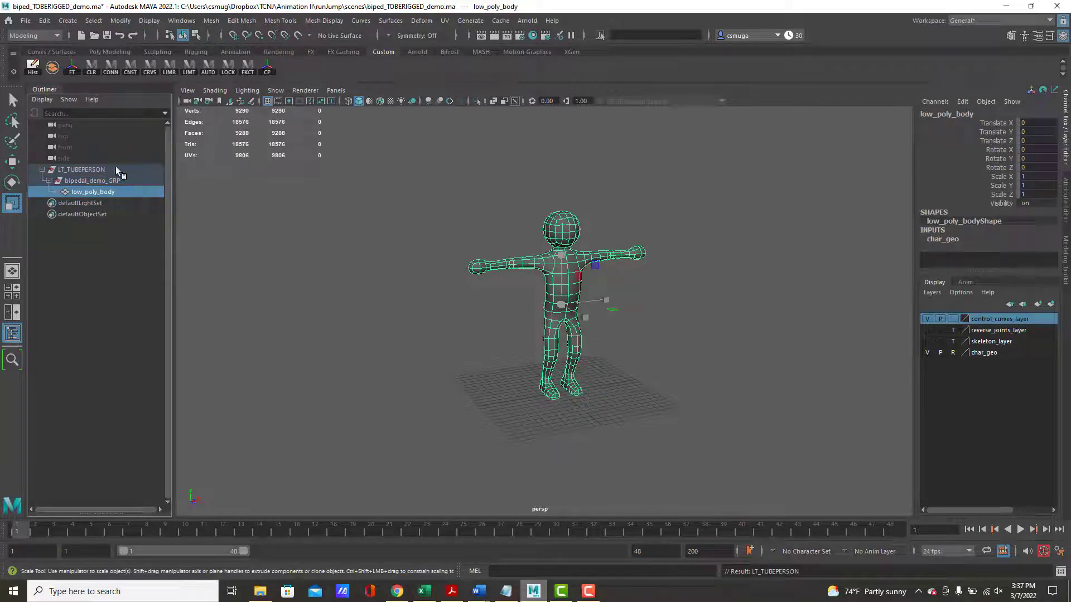
Rename the LT_TUBEPERSON group back to CHARACTER_NAME
{"action": "double_click", "coordinate": [79, 170]}
{"action": "type", "text": "CHARACTER_"}
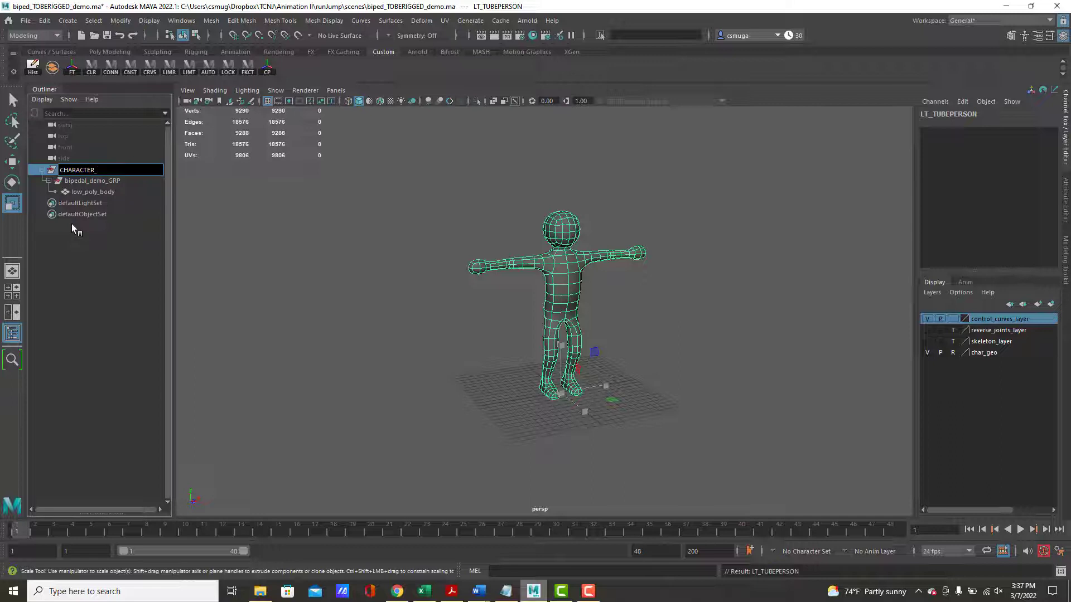
{"action": "type", "text": "NAME"}
{"action": "key", "text": "Return"}
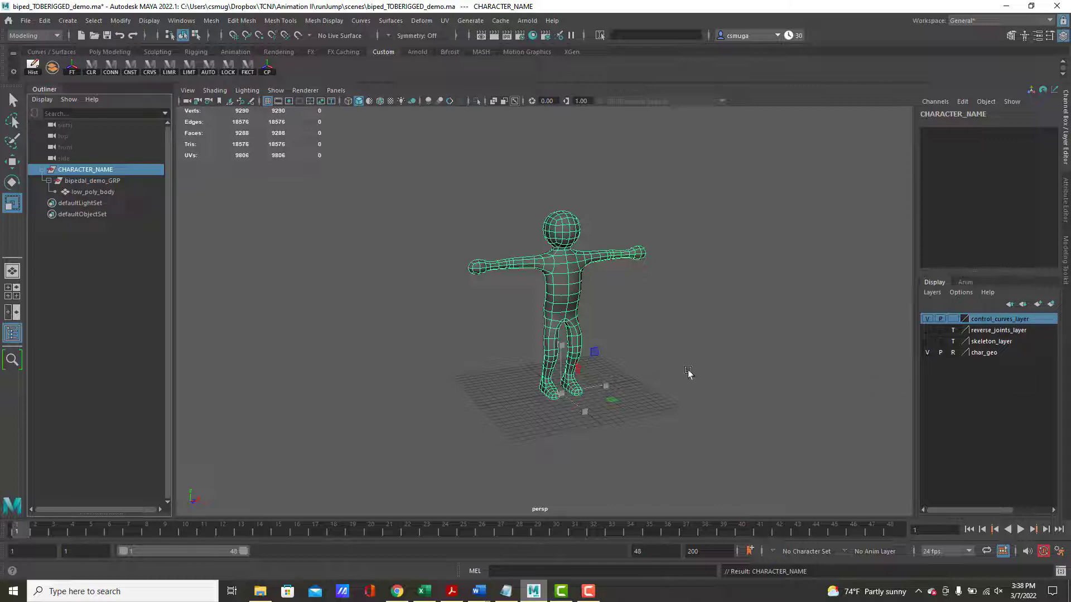
Set the char_geo layer's display type to normal and select the low_poly_body mesh in the scene
{"action": "left_click", "coordinate": [618, 330]}
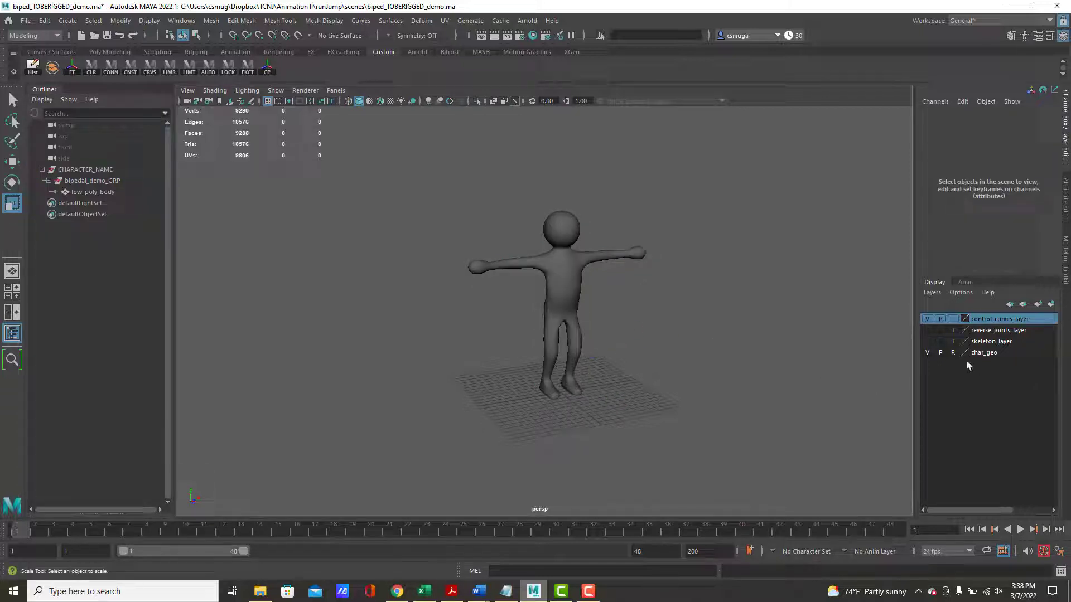
{"action": "left_click", "coordinate": [953, 352]}
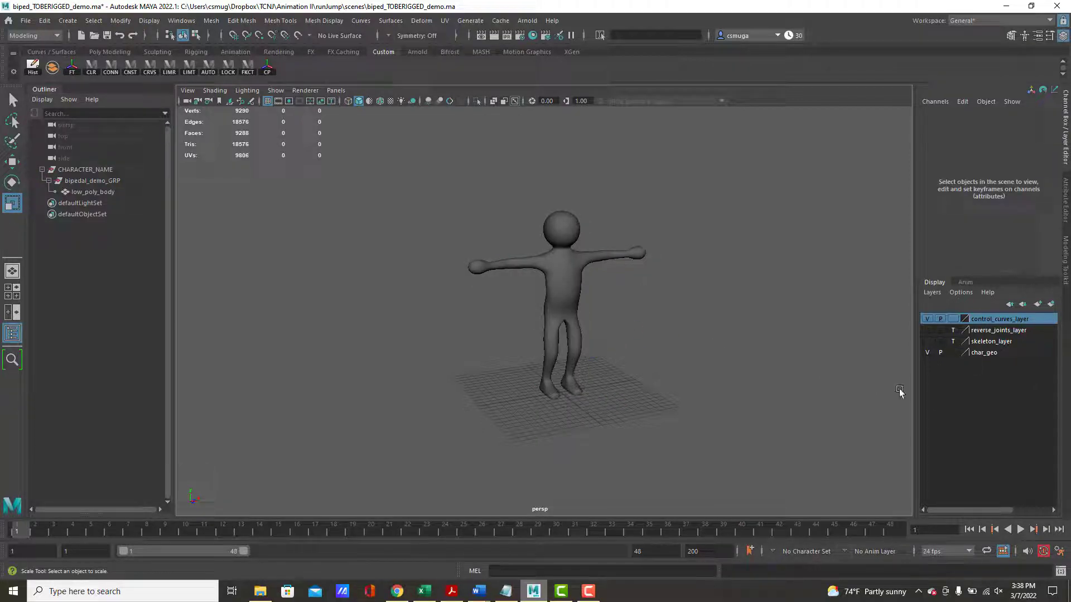
{"action": "left_click", "coordinate": [547, 289]}
Examine the selected body's topology from several angles, looking at the legs, feet, hips, torso and arms
{"action": "left_click_drag", "start_coordinate": [578, 293], "coordinate": [383, 277], "text": "alt"}
{"action": "right_click_drag", "start_coordinate": [477, 283], "coordinate": [755, 305], "text": "alt"}
{"action": "left_click_drag", "start_coordinate": [634, 279], "coordinate": [342, 276], "text": "alt"}
{"action": "right_click_drag", "start_coordinate": [383, 269], "coordinate": [275, 244], "text": "alt"}
{"action": "left_click_drag", "start_coordinate": [294, 241], "coordinate": [592, 286], "text": "alt"}
{"action": "middle_click_drag", "start_coordinate": [568, 397], "coordinate": [600, 287], "text": "alt"}
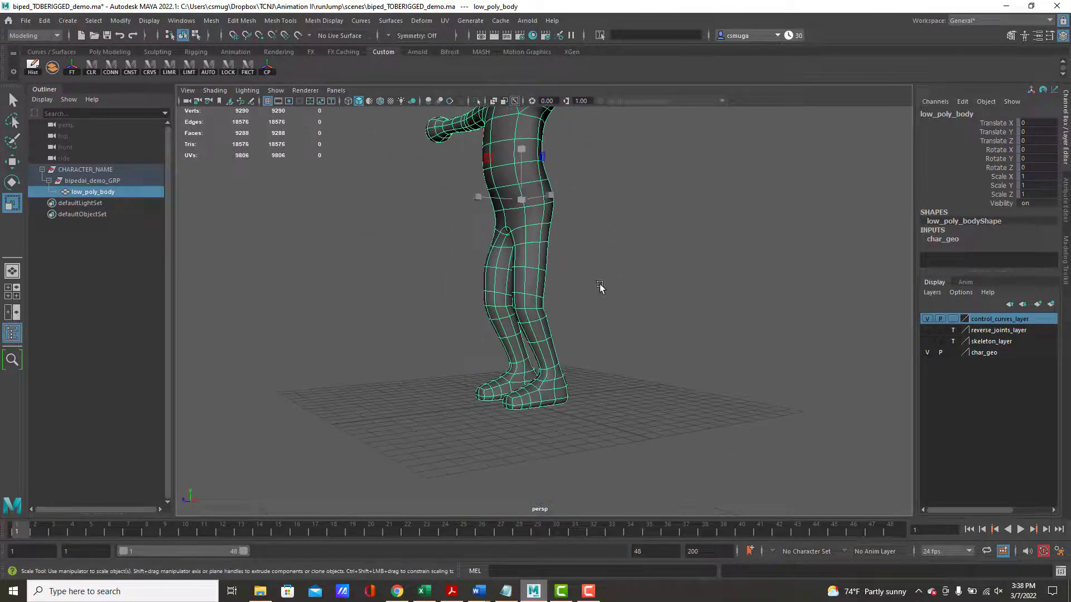
{"action": "left_click_drag", "start_coordinate": [552, 317], "coordinate": [550, 220], "text": "alt"}
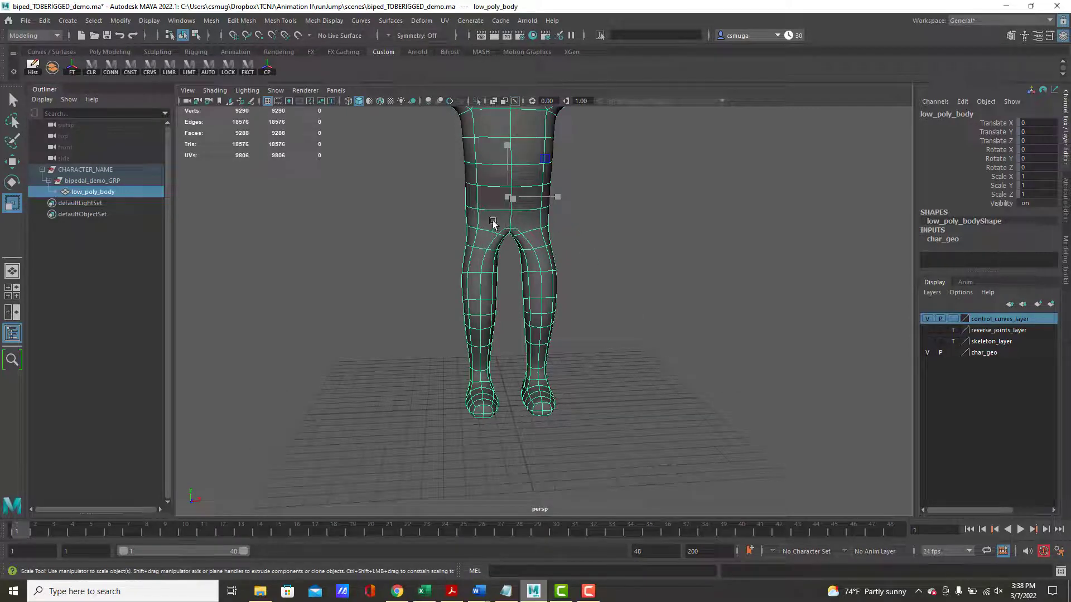
{"action": "scroll", "coordinate": [558, 223], "scroll_direction": "up", "scroll_amount": 6}
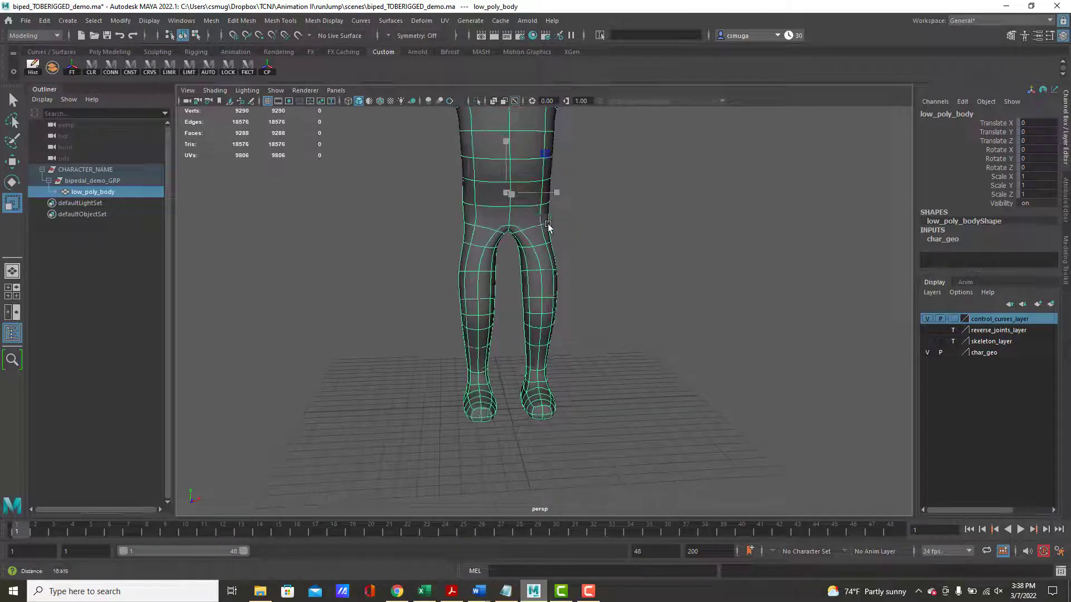
{"action": "scroll", "coordinate": [551, 282], "scroll_direction": "down", "scroll_amount": 8}
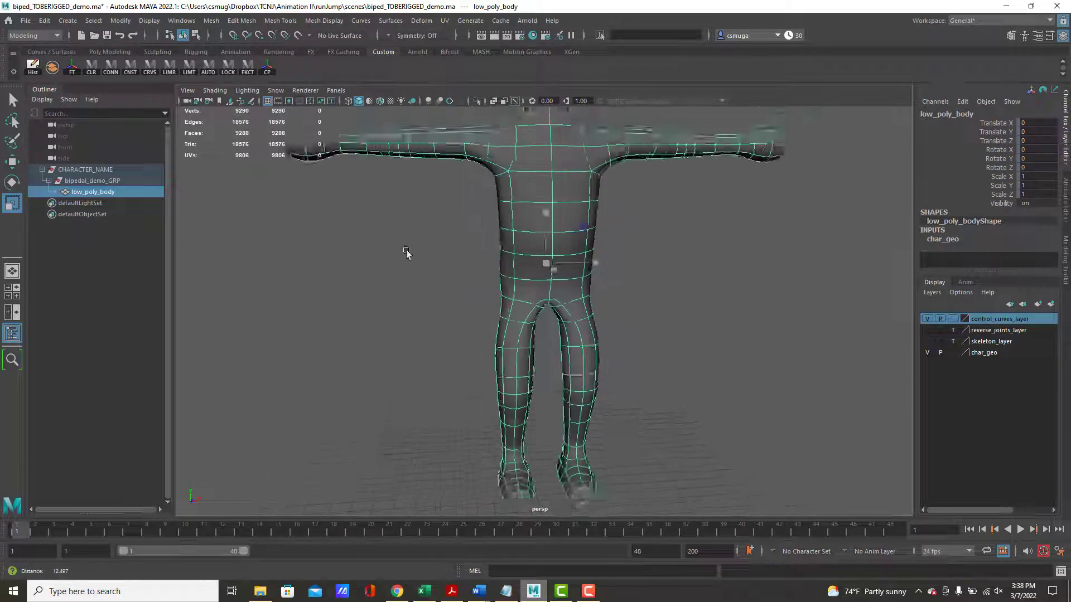
{"action": "left_click_drag", "start_coordinate": [551, 282], "coordinate": [393, 252], "text": "alt"}
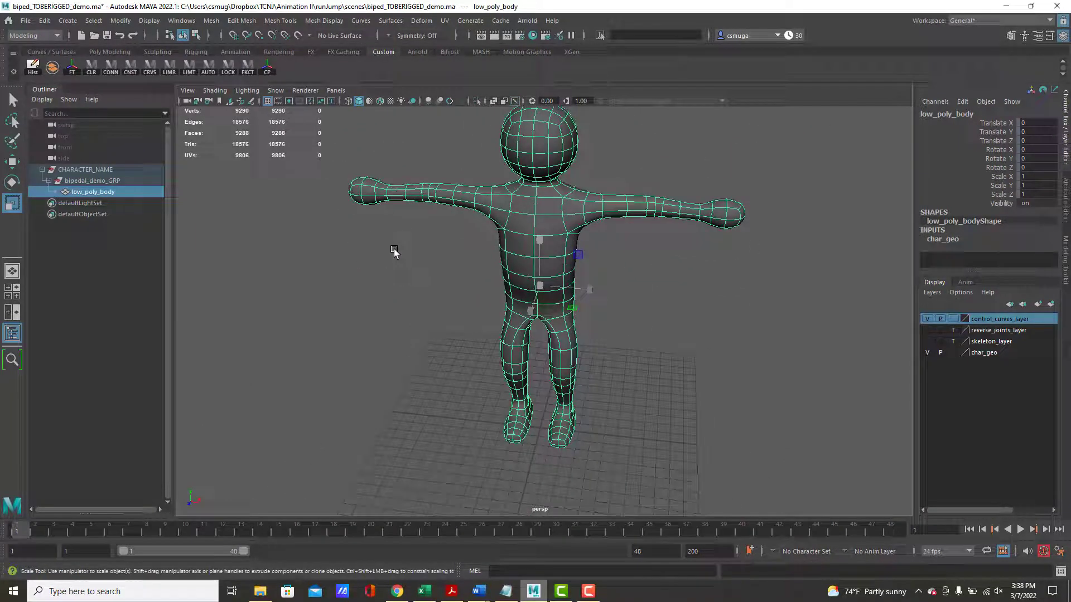